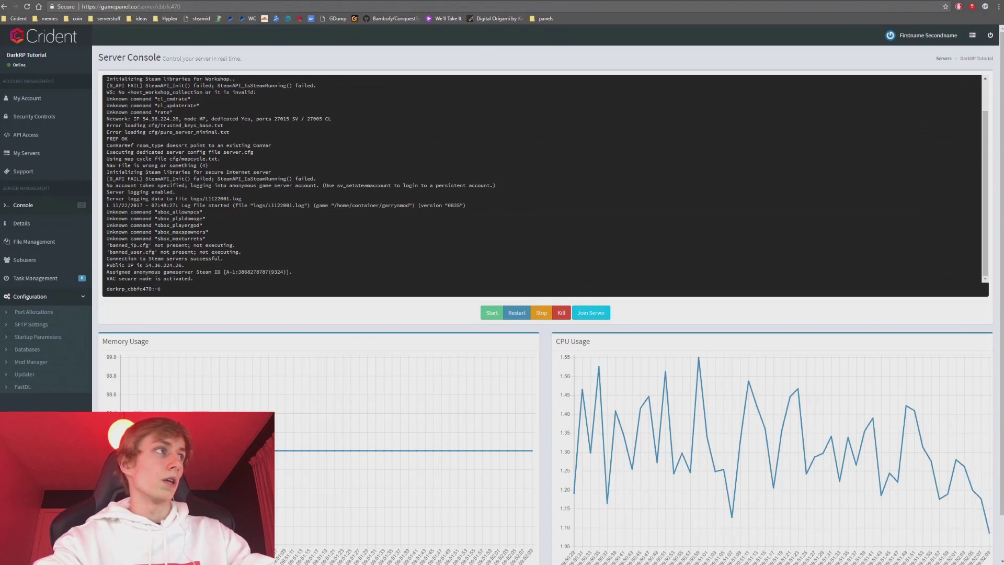
# Switch to File Explorer at This PC, placing and enlarging its window over the server console.
pyautogui.moveTo(1003, 222); pyautogui.dragTo(446, 0)
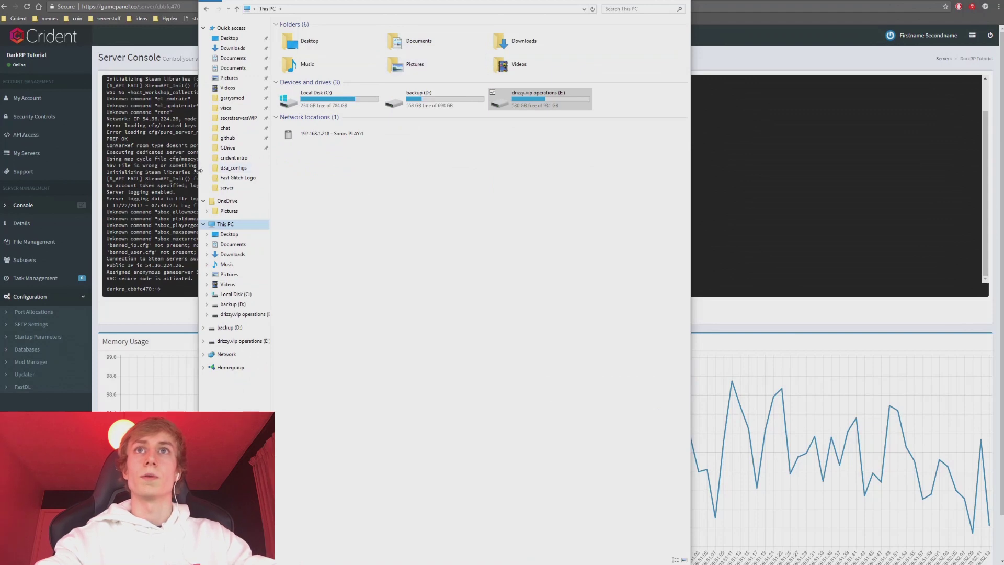
pyautogui.moveTo(199, 171); pyautogui.dragTo(134, 156)
pyautogui.press('super+Down')
pyautogui.moveTo(497, 74); pyautogui.dragTo(460, 85)
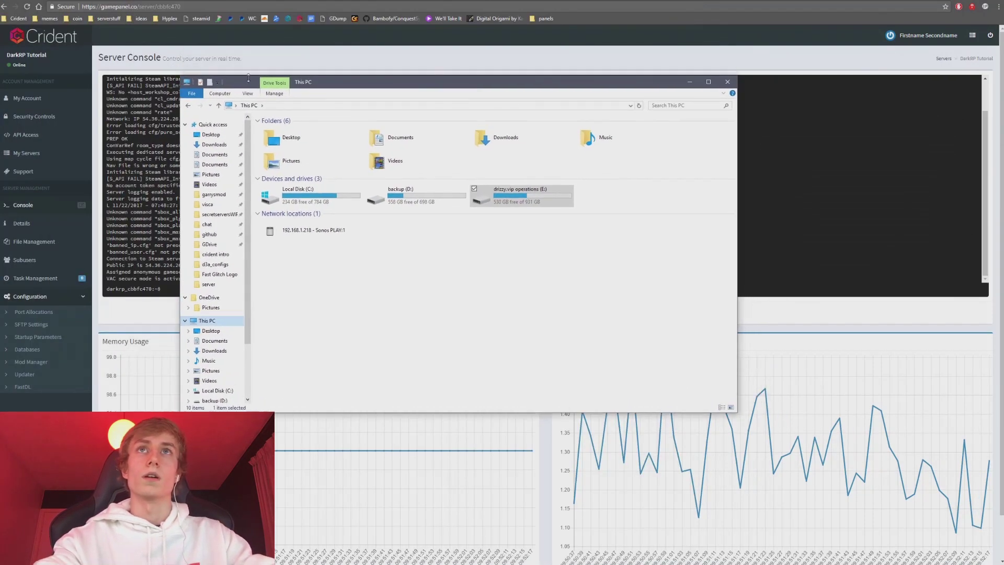
pyautogui.moveTo(181, 76); pyautogui.dragTo(121, 44)
pyautogui.click(525, 309)
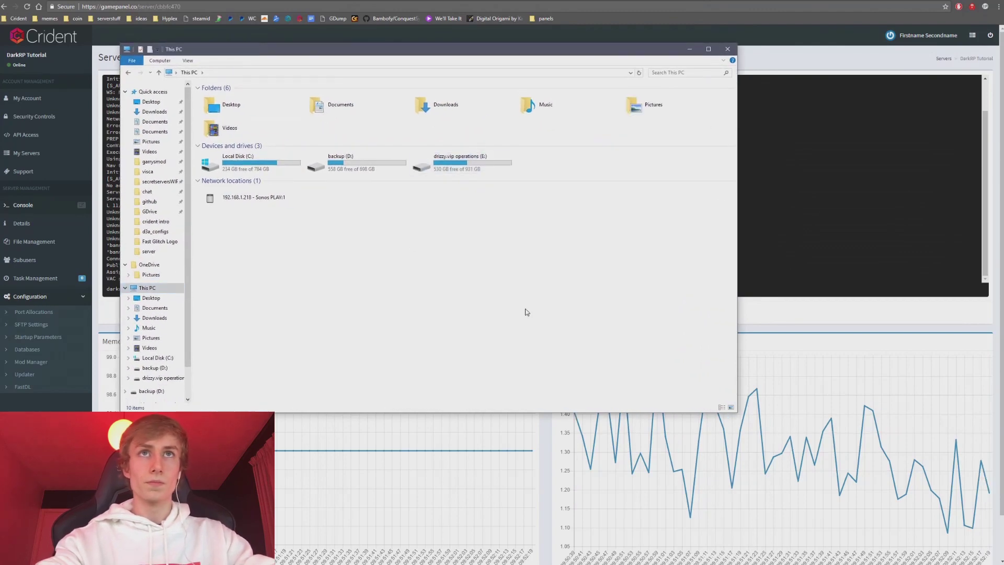
# Open the Program Files (x86) folder on Local Disk (C:).
pyautogui.click(265, 166)
pyautogui.doubleClick(266, 166)
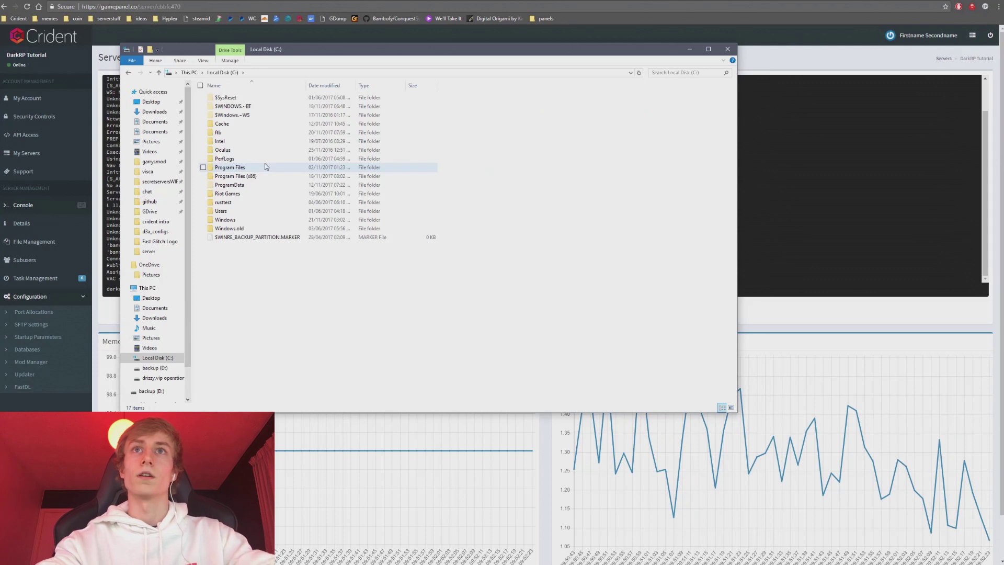
pyautogui.press('Down')
pyautogui.press('Down')
pyautogui.press('Down')
pyautogui.press('Down')
pyautogui.press('Down')
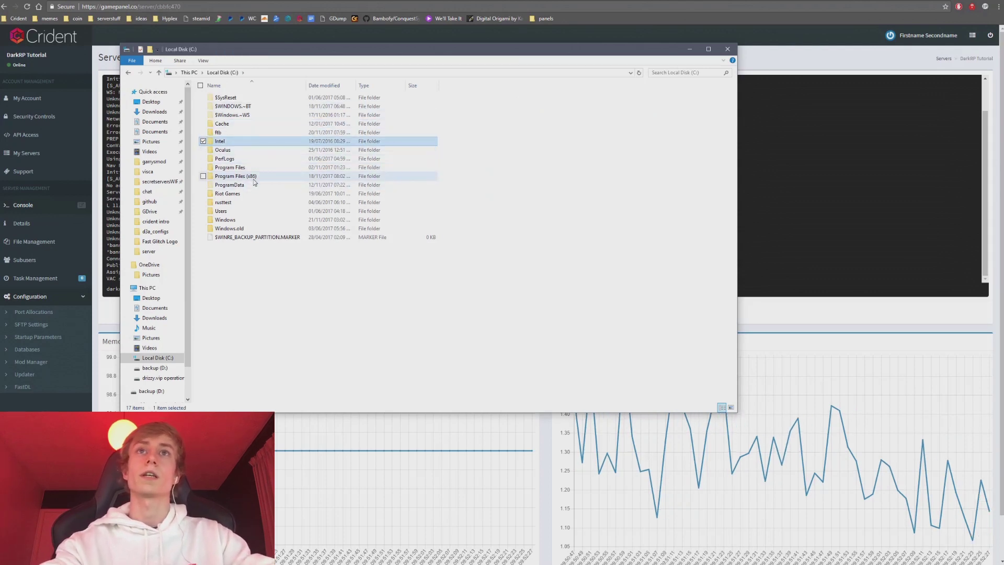
pyautogui.doubleClick(253, 177)
# Go into Steam, steamapps, common and open the GarrysMod folder.
pyautogui.write('steam')
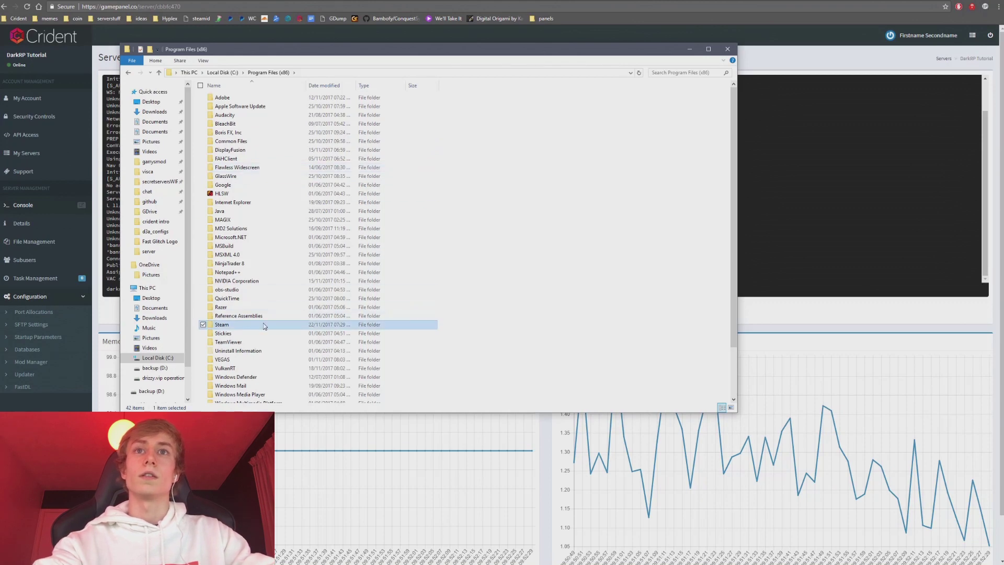
pyautogui.doubleClick(262, 322)
pyautogui.write('sk')
pyautogui.doubleClick(250, 254)
pyautogui.doubleClick(244, 98)
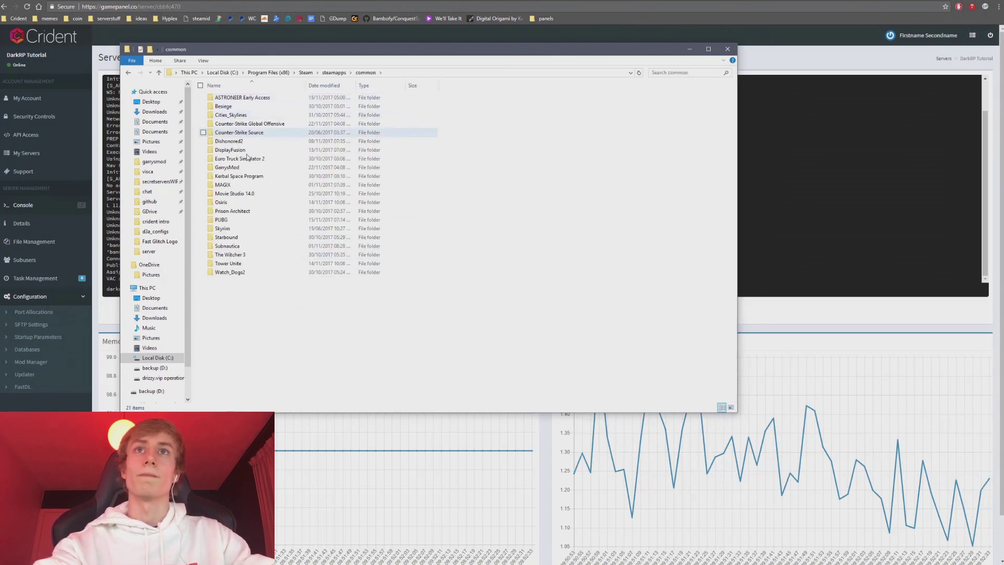
pyautogui.click(257, 168)
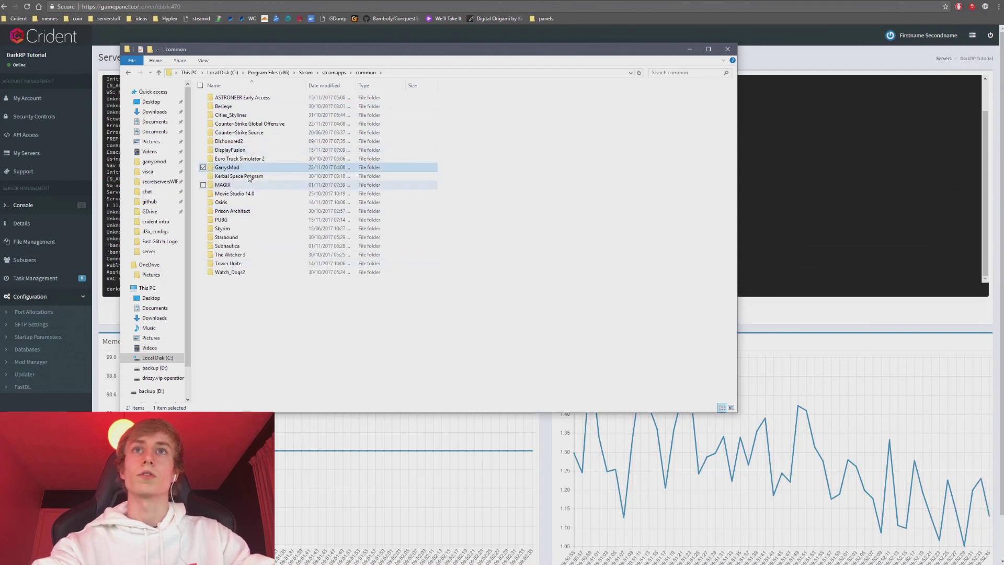
pyautogui.doubleClick(258, 169)
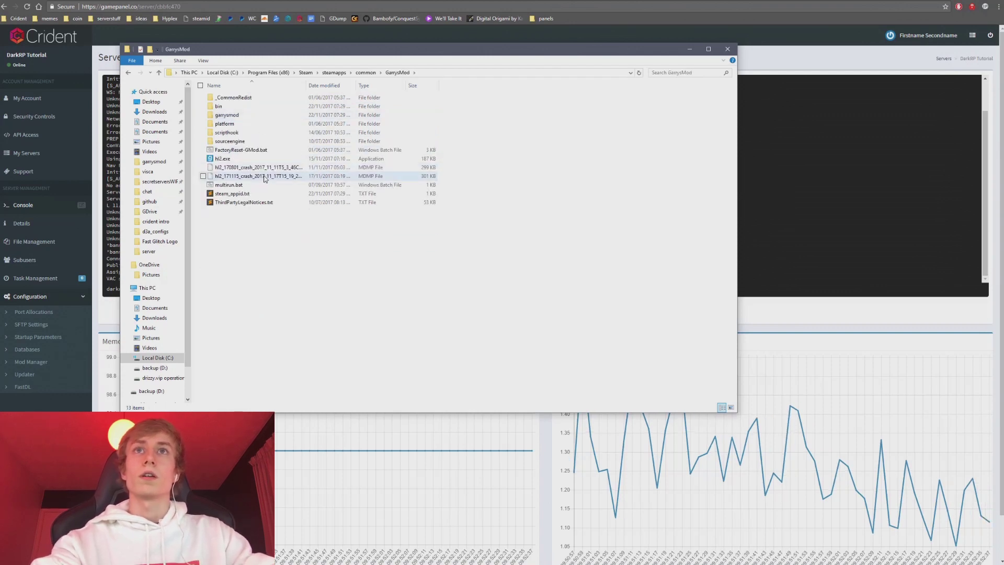
# Delete the two hl2 crash MDMP files from the GarrysMod folder.
pyautogui.click(261, 167)
pyautogui.keyDown('shift'); pyautogui.click(264, 175); pyautogui.keyUp('shift')
pyautogui.press('Delete')
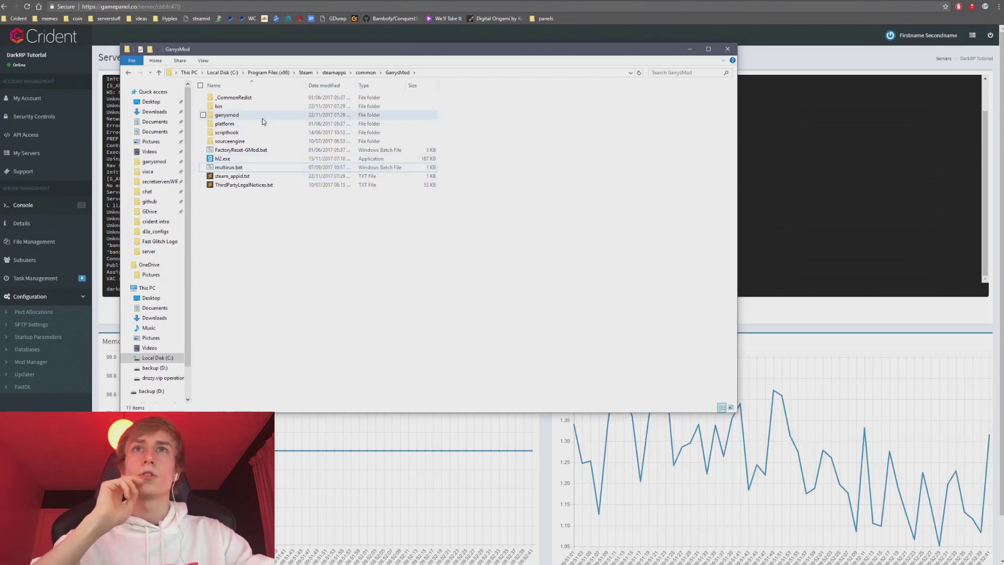
# Open the bin folder inside GarrysMod and select gmad.exe.
pyautogui.doubleClick(242, 106)
pyautogui.click(266, 189)
pyautogui.scroll(-4, 267, 191)
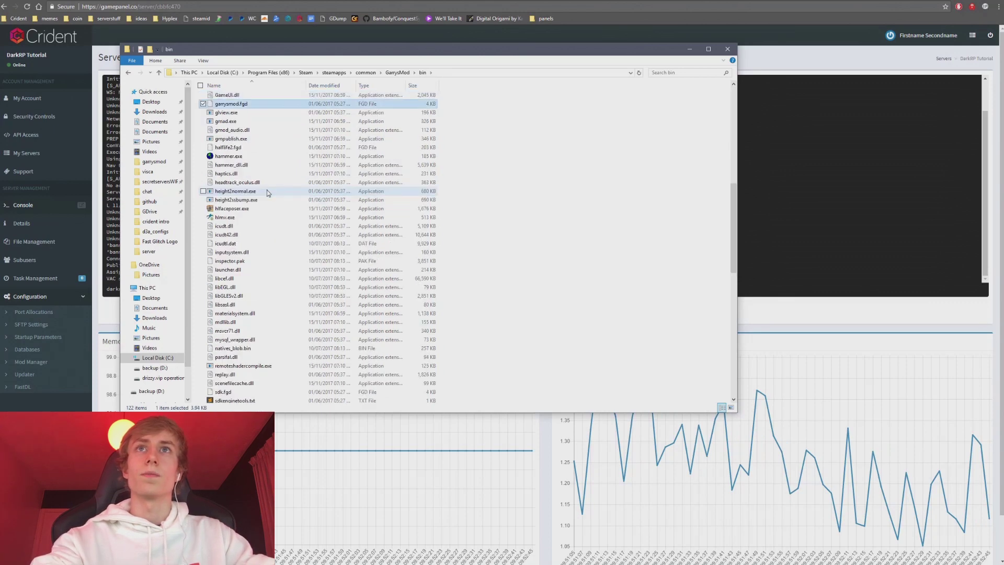
pyautogui.click(250, 121)
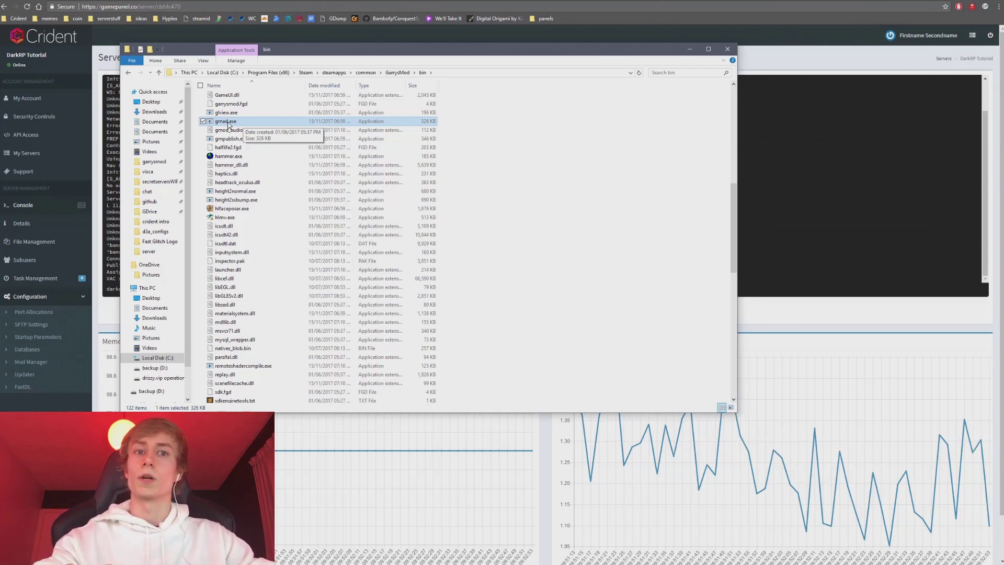
# Copy the full folder path of GarrysMod's bin directory.
pyautogui.click(460, 74)
pyautogui.doubleClick(343, 73)
pyautogui.hotkey('ctrl', 'a')
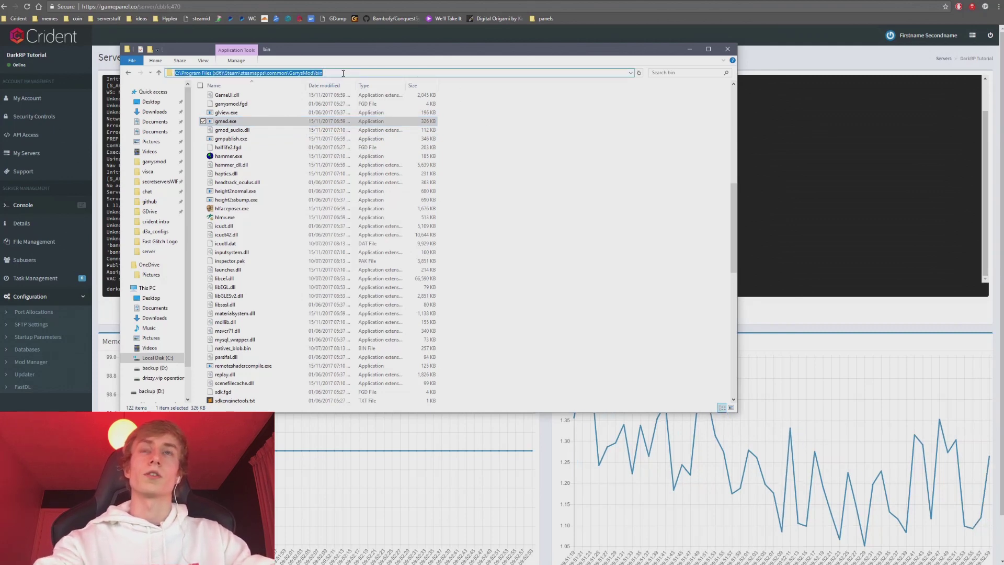
pyautogui.click(473, 118)
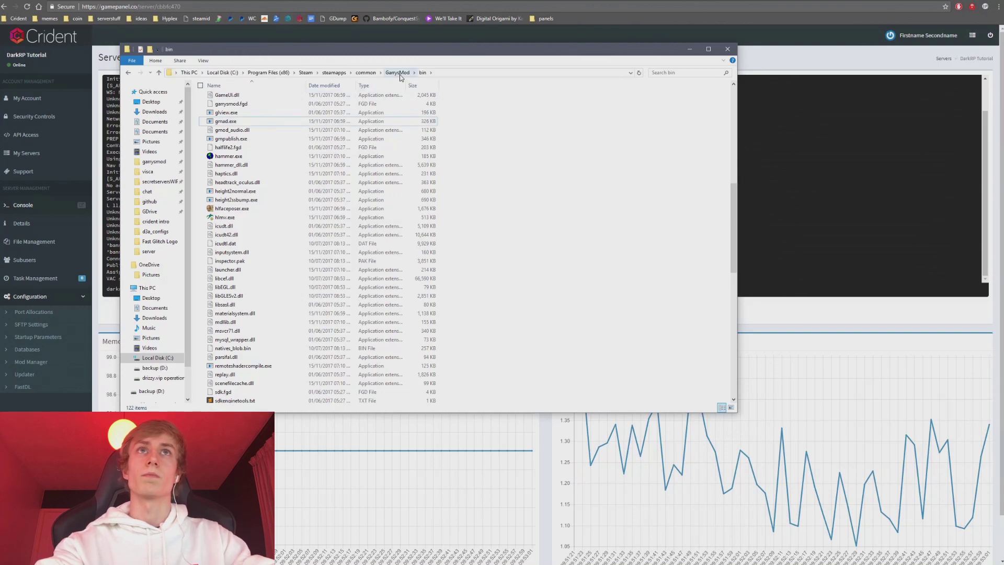
pyautogui.click(522, 73)
pyautogui.hotkey('ctrl', 'c')
pyautogui.click(563, 158)
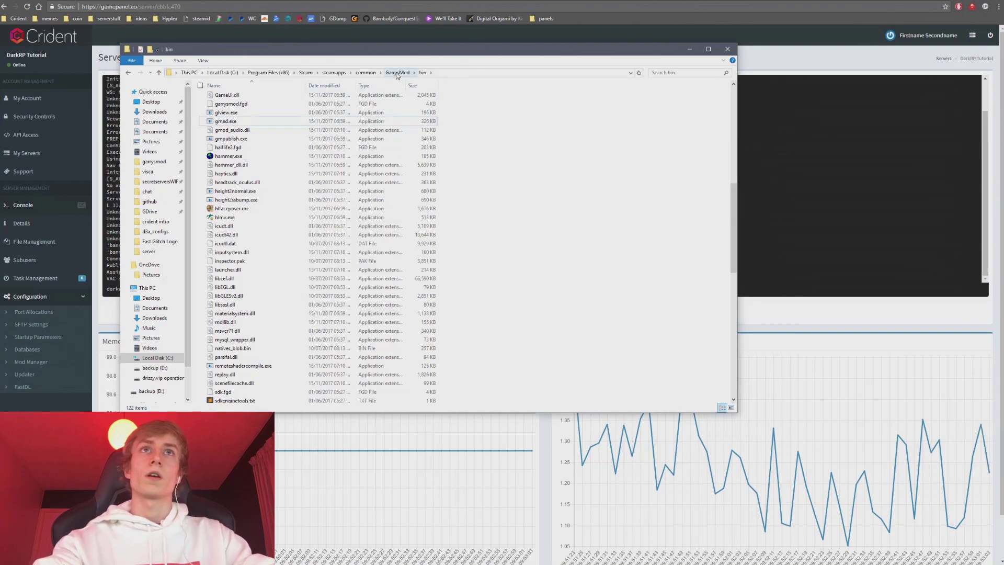
# Return to the GarrysMod folder and open garrysmod\addons.
pyautogui.click(397, 73)
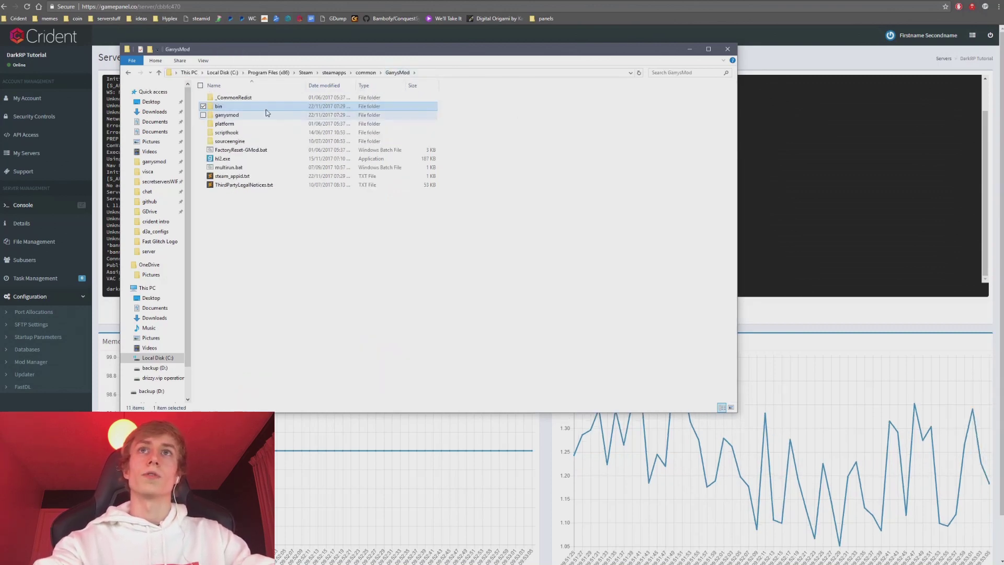
pyautogui.doubleClick(242, 116)
pyautogui.doubleClick(244, 97)
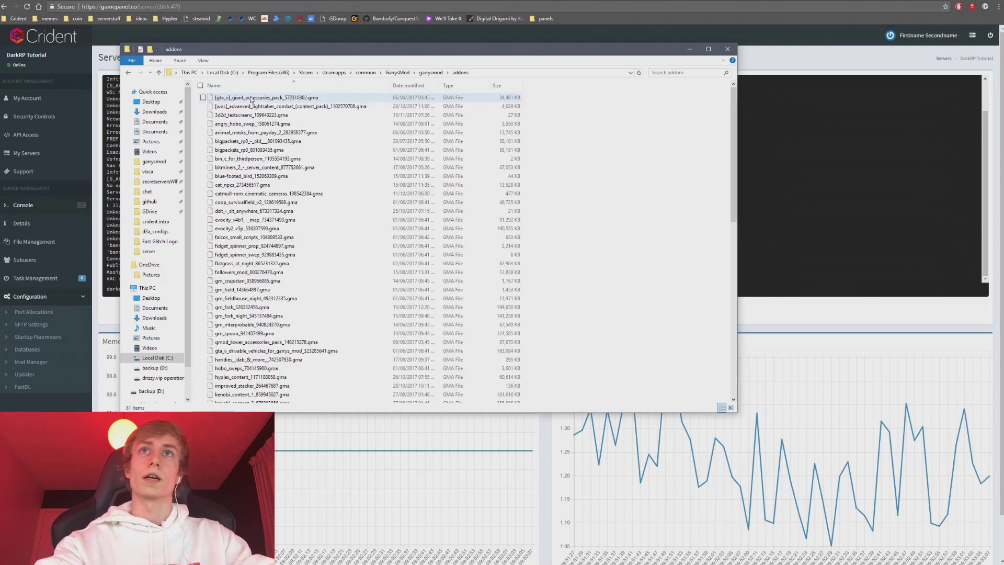
# Examine the GMA addon files in the addons folder, including the rp_downtown map entries.
pyautogui.scroll(-15, 370, 163)
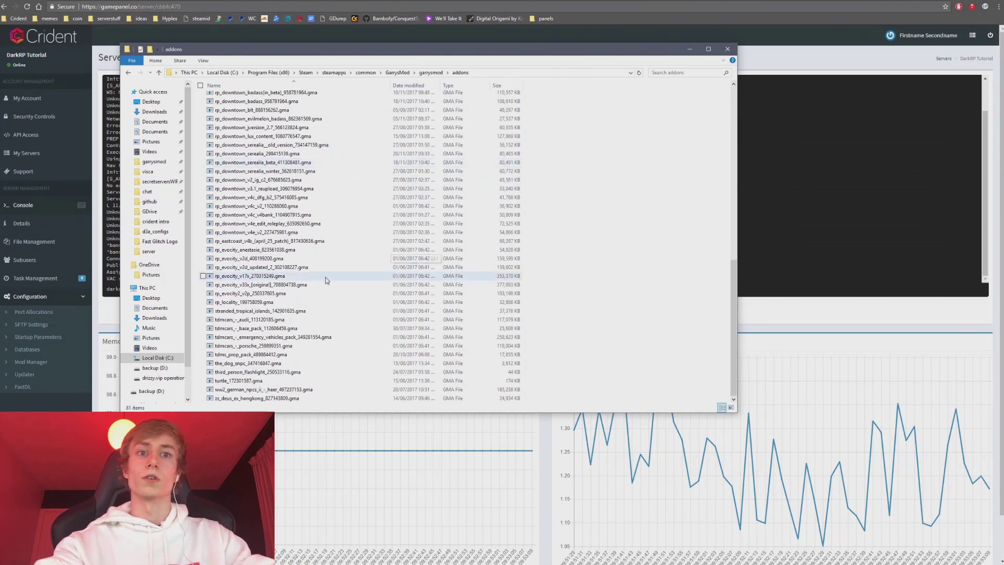
pyautogui.scroll(15, 326, 282)
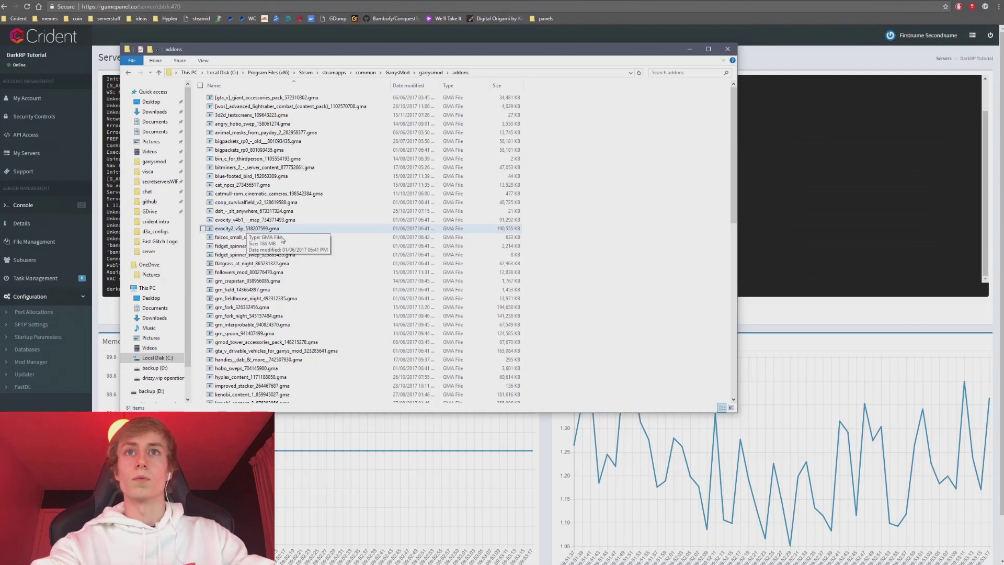
pyautogui.click(250, 237)
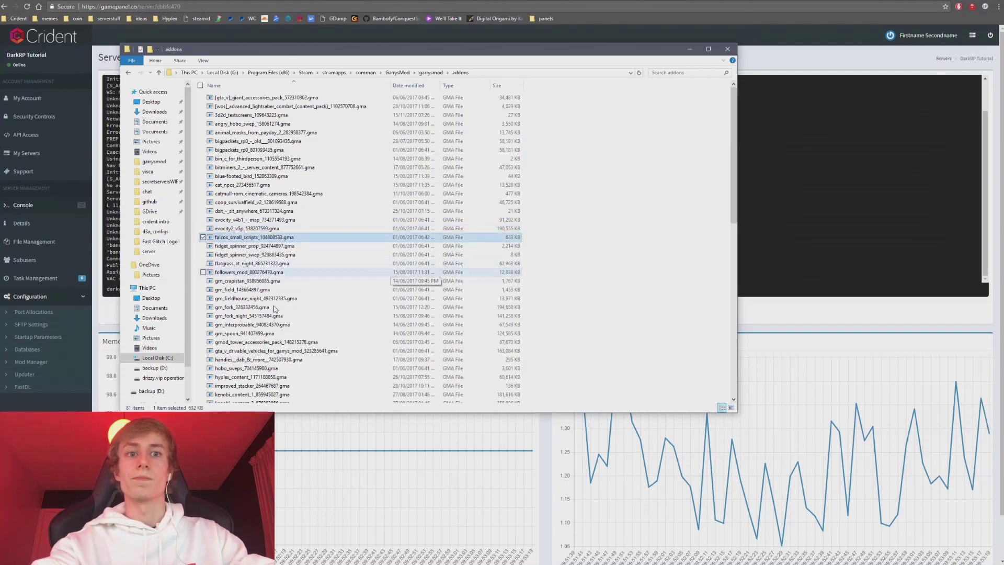
pyautogui.click(310, 221)
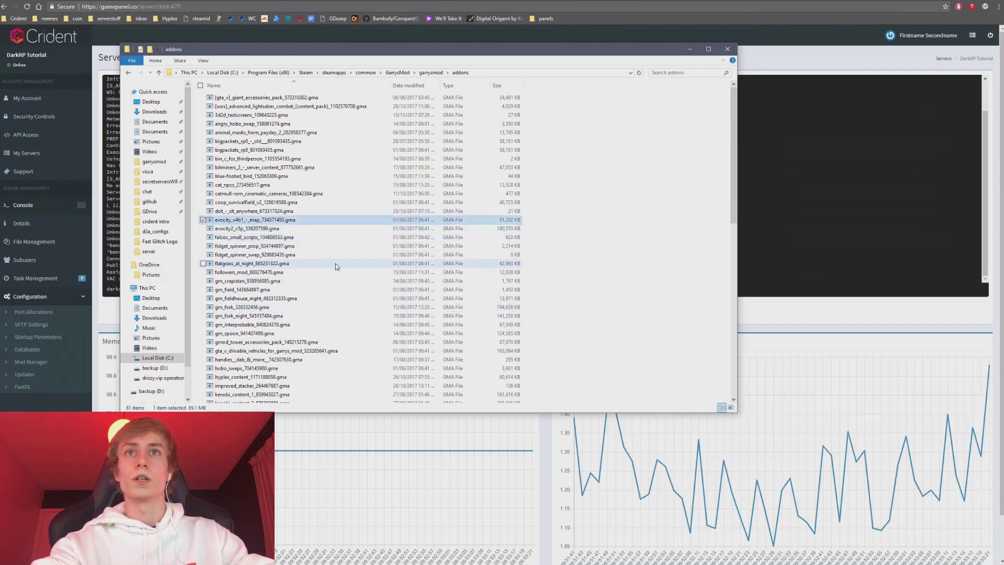
pyautogui.scroll(-4, 335, 266)
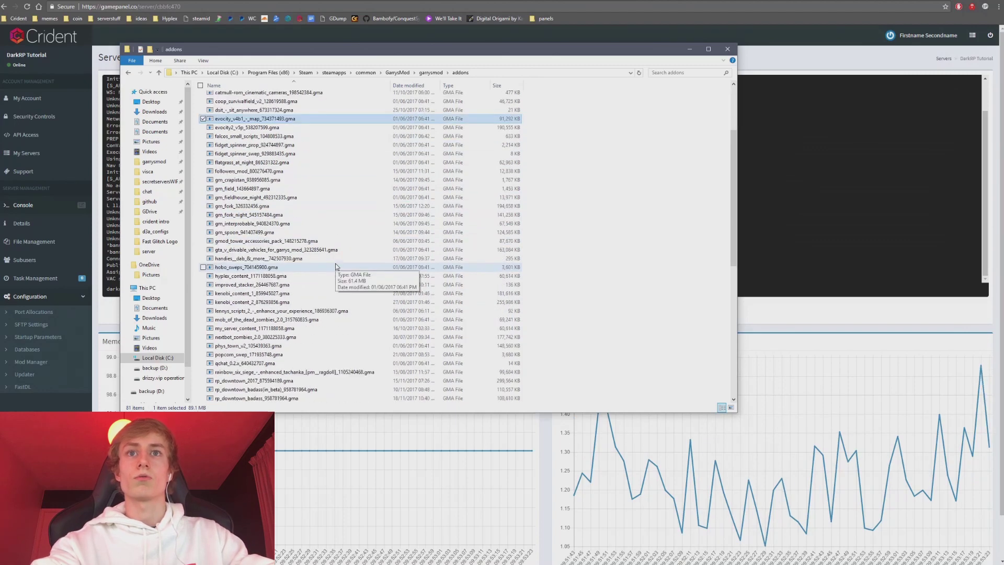
pyautogui.click(314, 372)
pyautogui.scroll(-3, 317, 366)
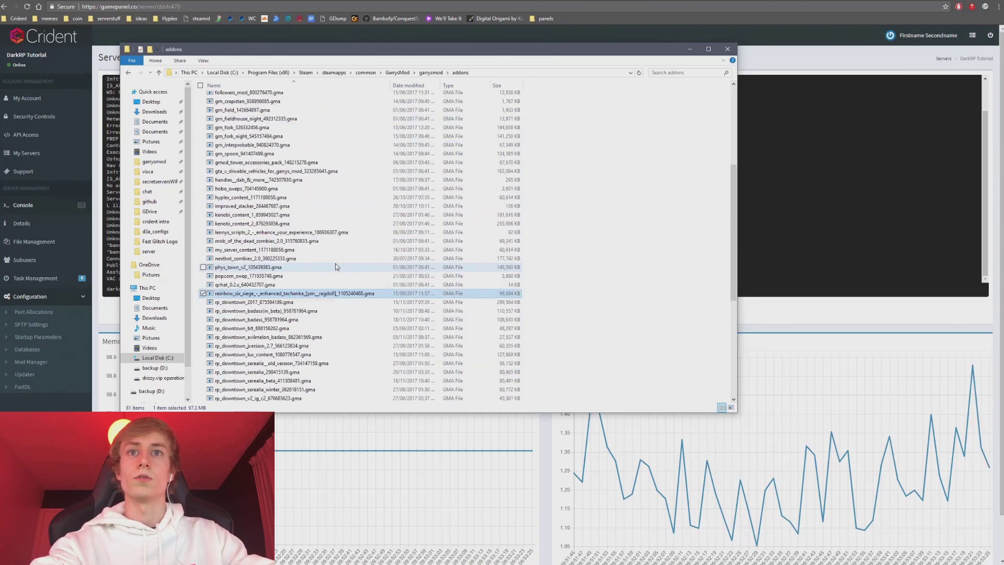
pyautogui.click(317, 303)
pyautogui.scroll(-3, 317, 302)
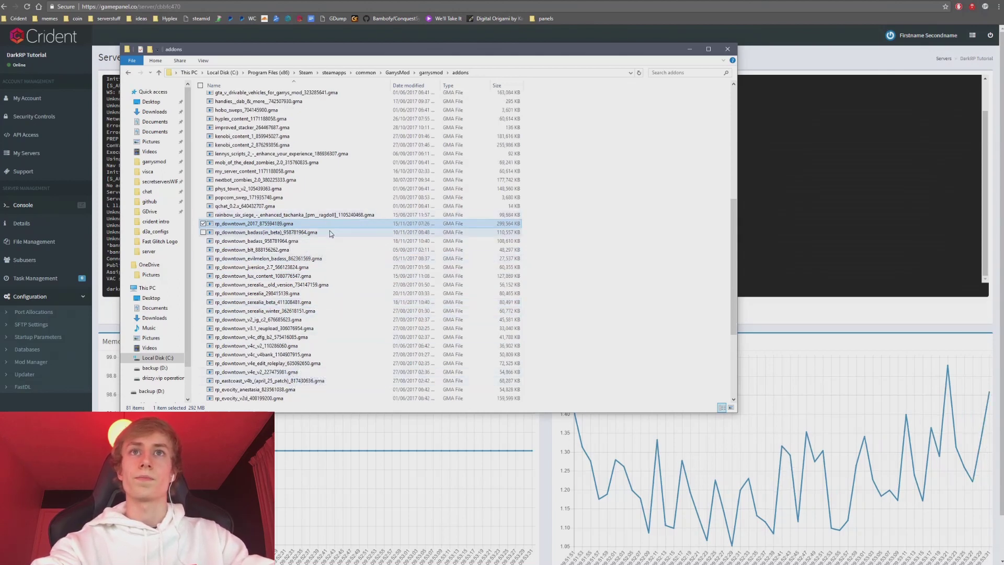
pyautogui.click(329, 232)
pyautogui.click(330, 240)
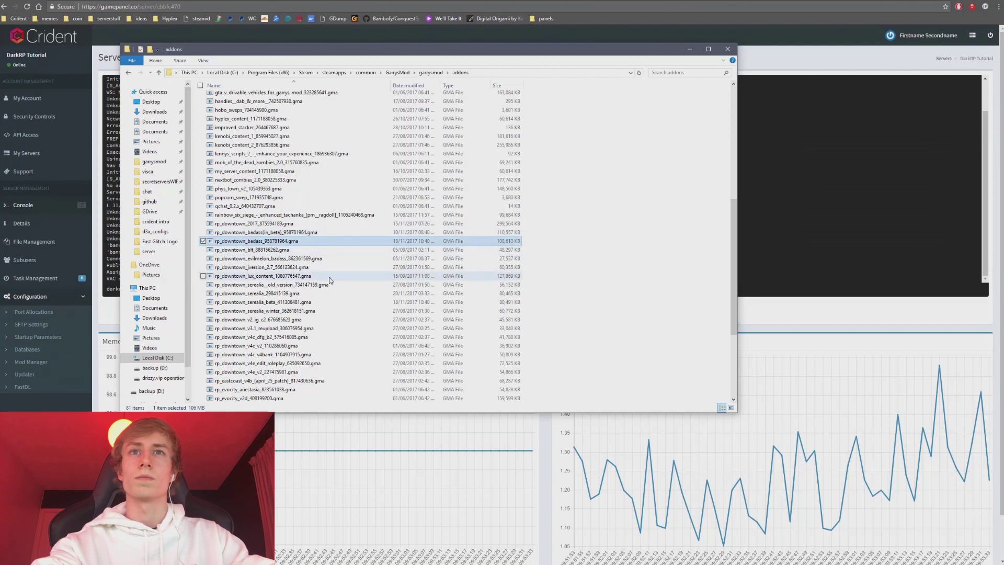
pyautogui.click(308, 372)
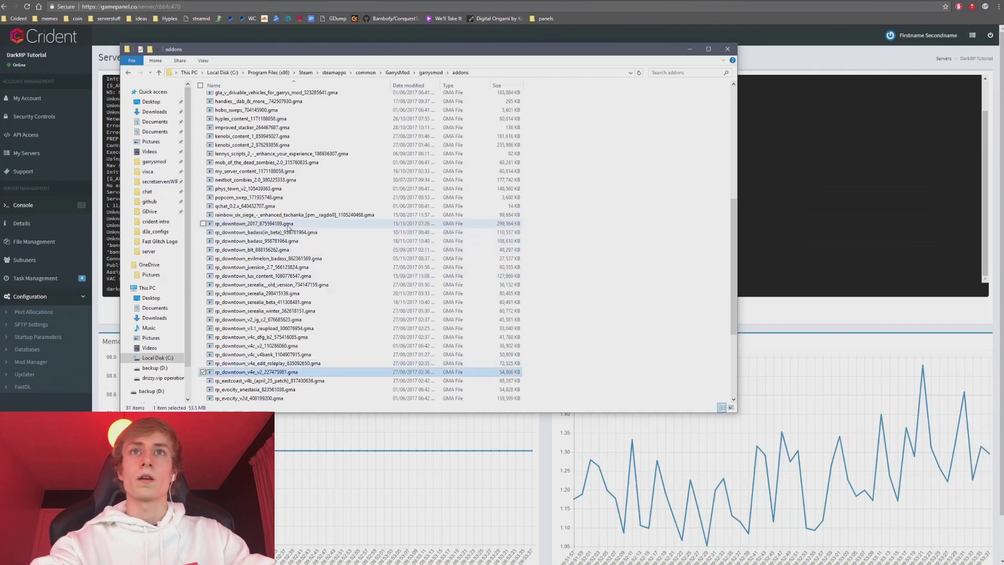
# Show the properties of rp_downtown_2017_875594189.gma and check which program opens it.
pyautogui.click(290, 224)
pyautogui.rightClick(328, 223)
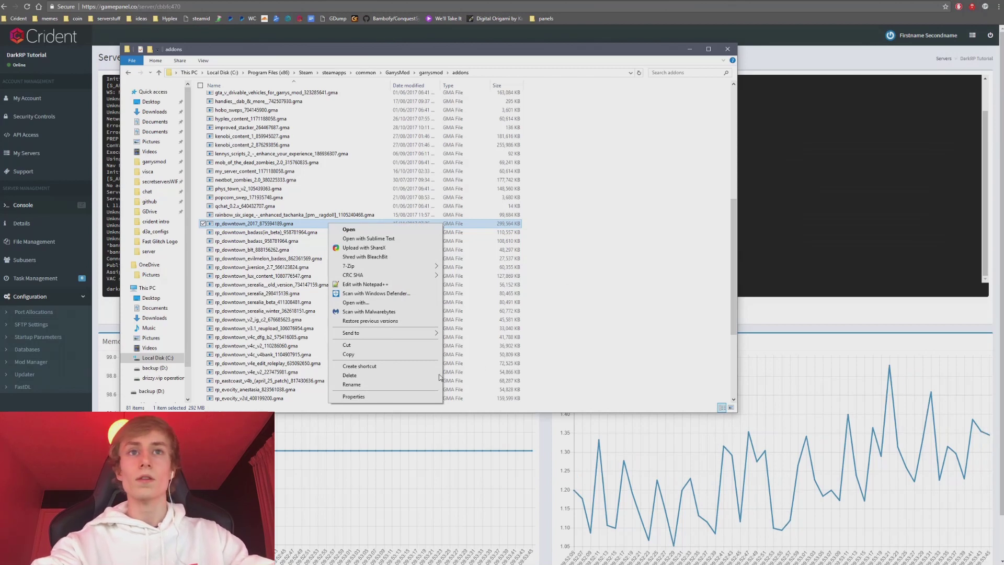
pyautogui.click(354, 397)
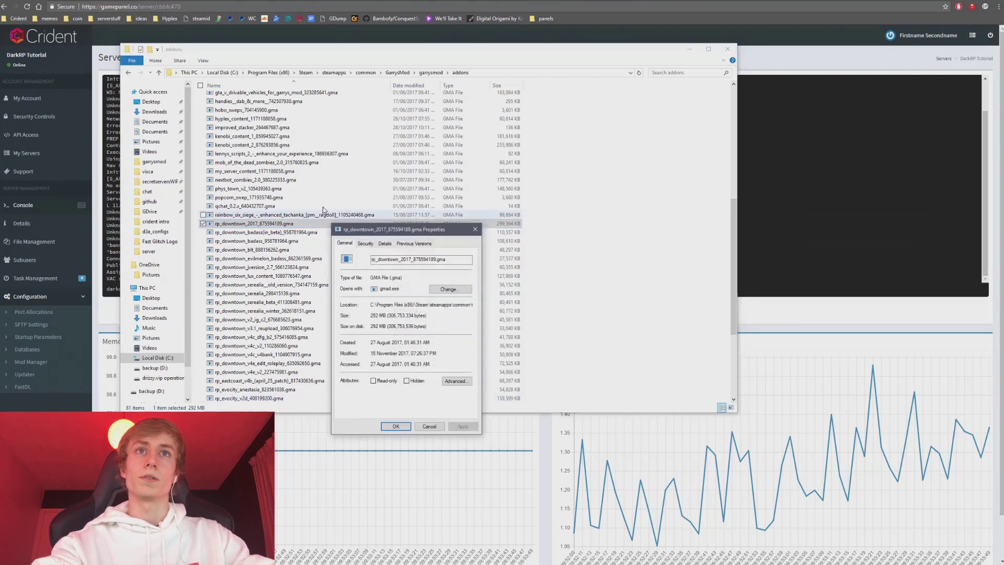
pyautogui.doubleClick(403, 288)
pyautogui.click(411, 287)
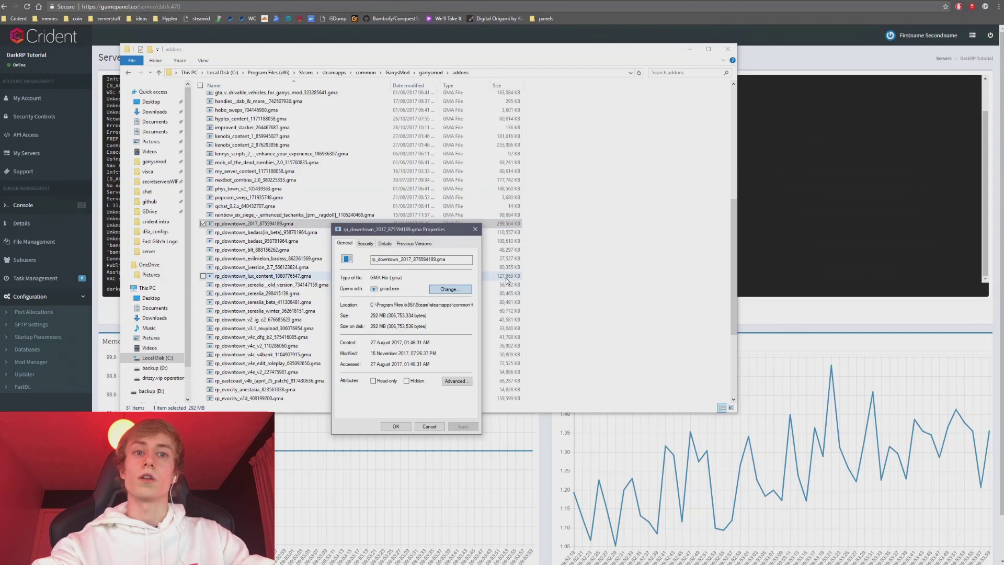
# Start changing the default app for .gma files and browse for a program in the copied GarrysMod\bin path.
pyautogui.click(449, 288)
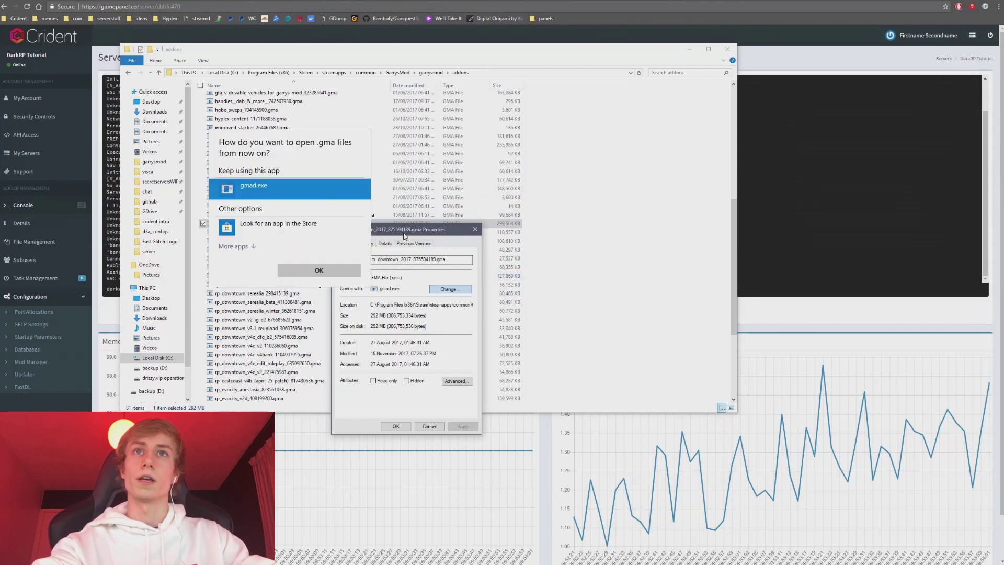
pyautogui.click(233, 246)
pyautogui.scroll(-5, 303, 245)
pyautogui.click(286, 305)
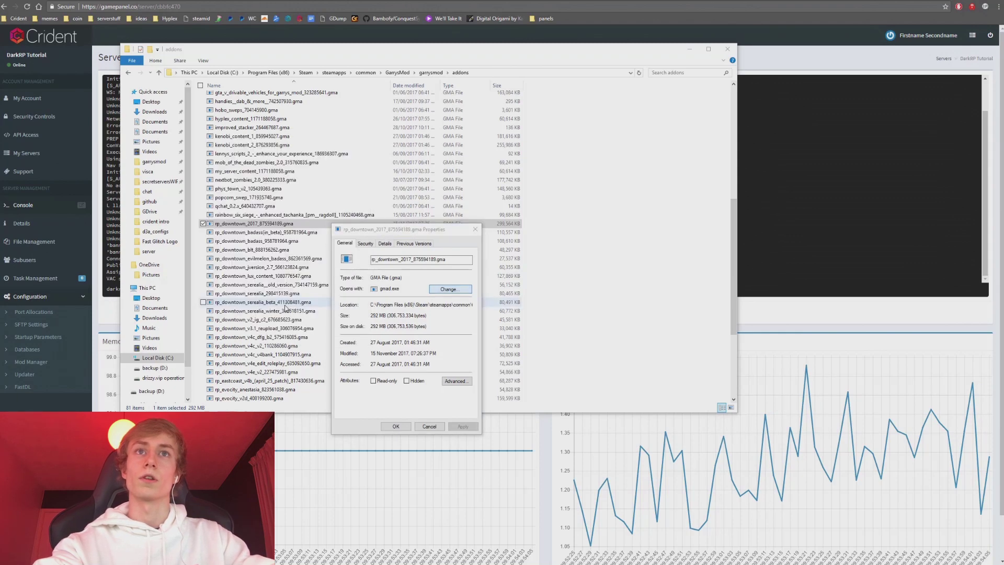
pyautogui.moveTo(450, 242); pyautogui.dragTo(341, 128)
pyautogui.click(424, 142)
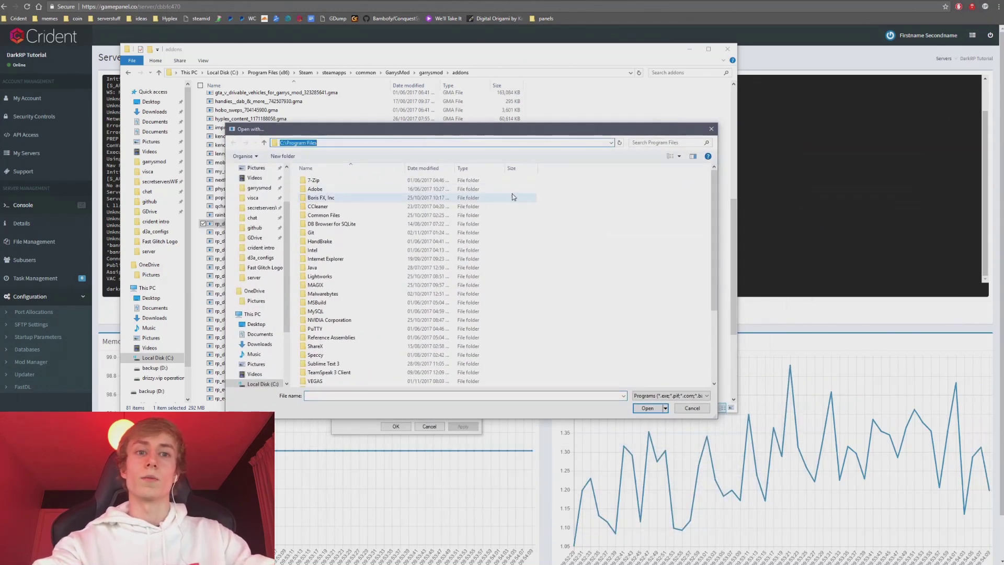
pyautogui.hotkey('ctrl', 'v')
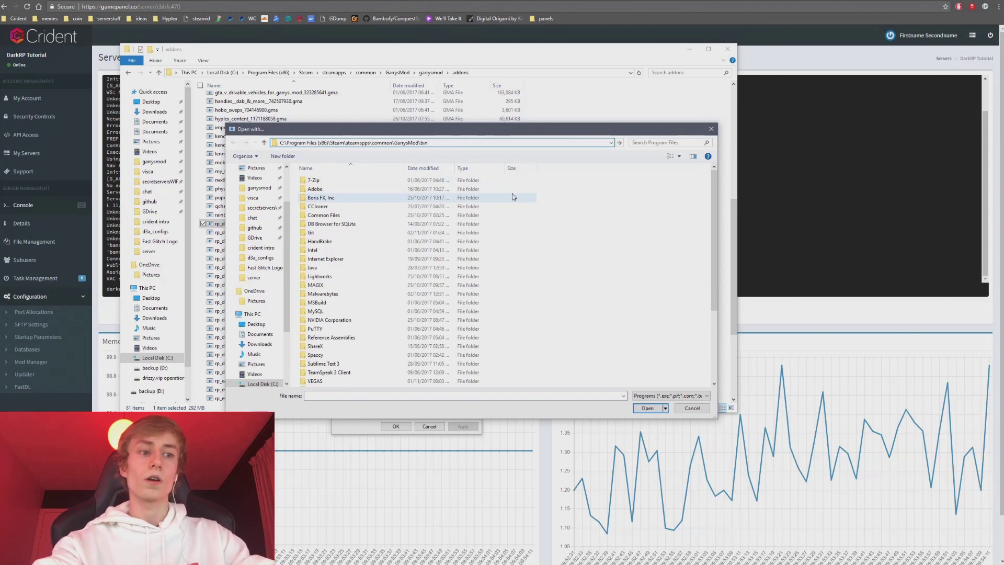
pyautogui.press('Return')
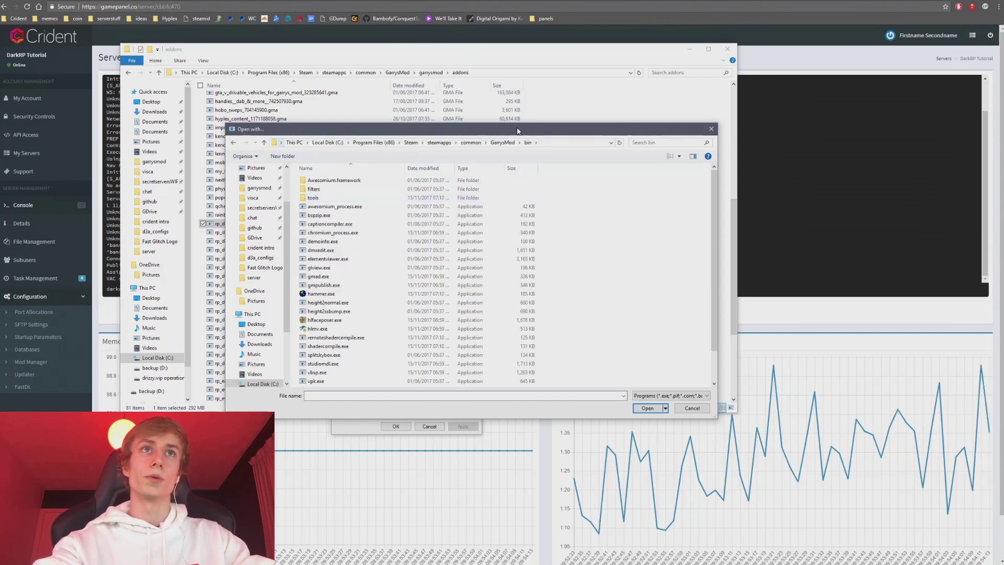
# Browse from the C: drive's Program Files (x86) folder back to C:\Program Files (x86)\Steam\steamapps\common\GarrysMod\bin in the program picker.
pyautogui.click(502, 142)
pyautogui.click(249, 308)
pyautogui.doubleClick(381, 257)
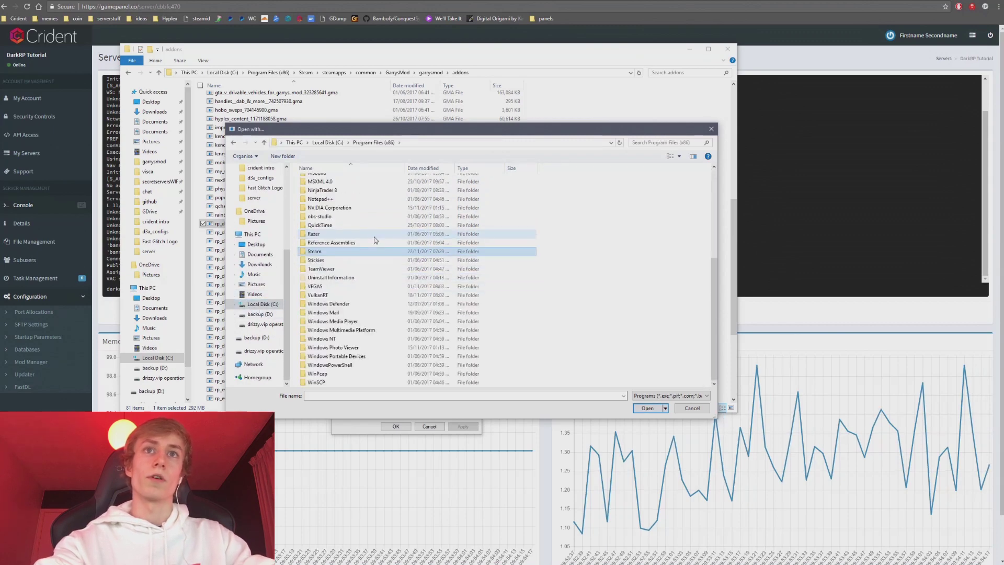
pyautogui.click(427, 143)
pyautogui.write('C:\\Program Files (x86)\\Steam\\steamapps\\common\\GarrysMod\\bin')
pyautogui.press('Return')
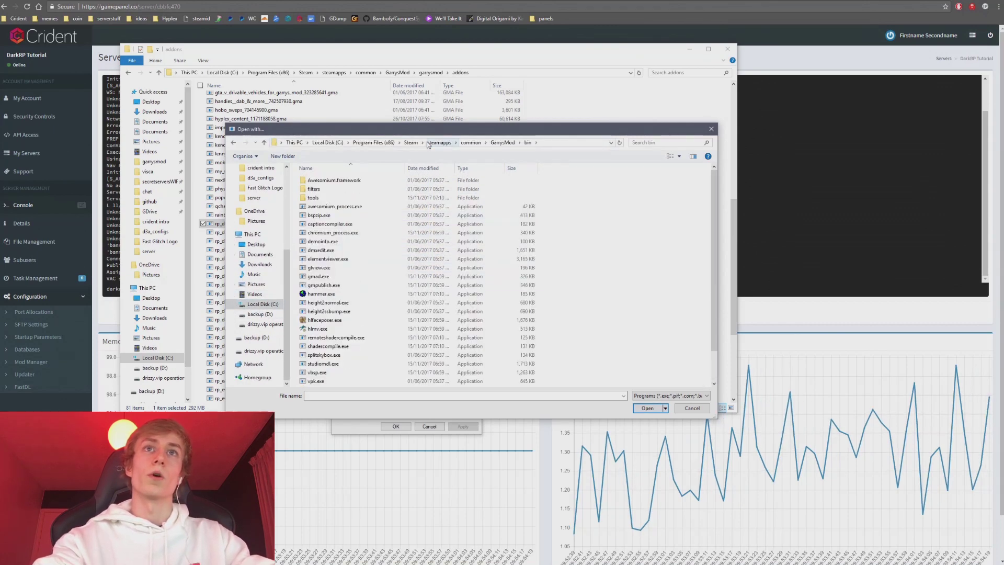
# Choose gmad.exe as the default program for .gma files and close the file's properties.
pyautogui.scroll(-1, 362, 234)
pyautogui.click(362, 234)
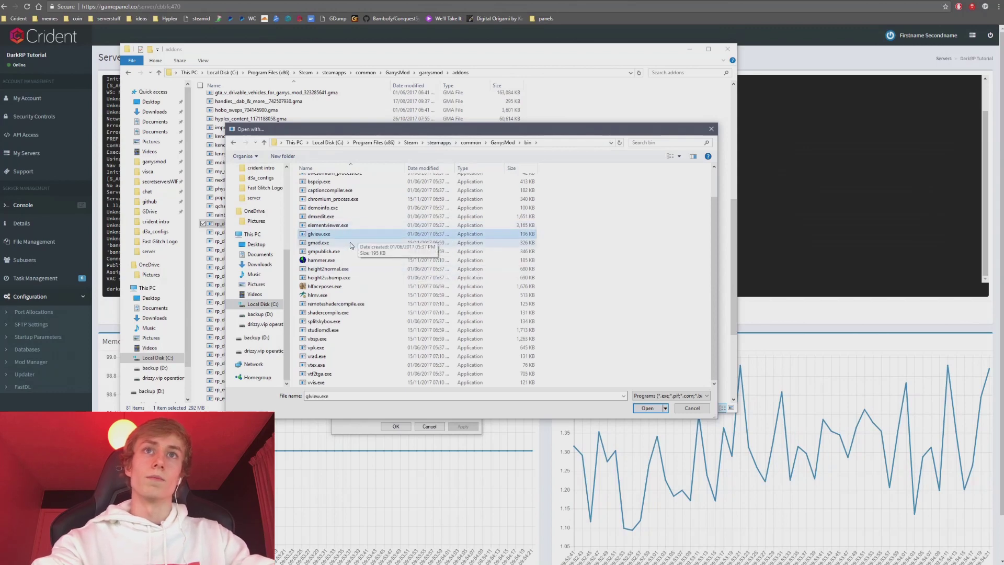
pyautogui.click(349, 244)
pyautogui.scroll(1, 349, 193)
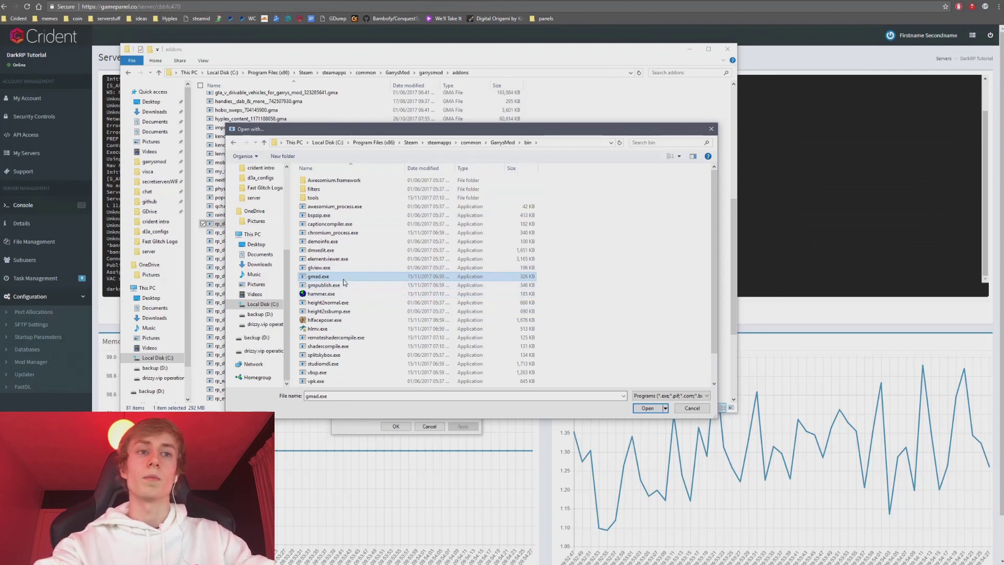
pyautogui.press('Return')
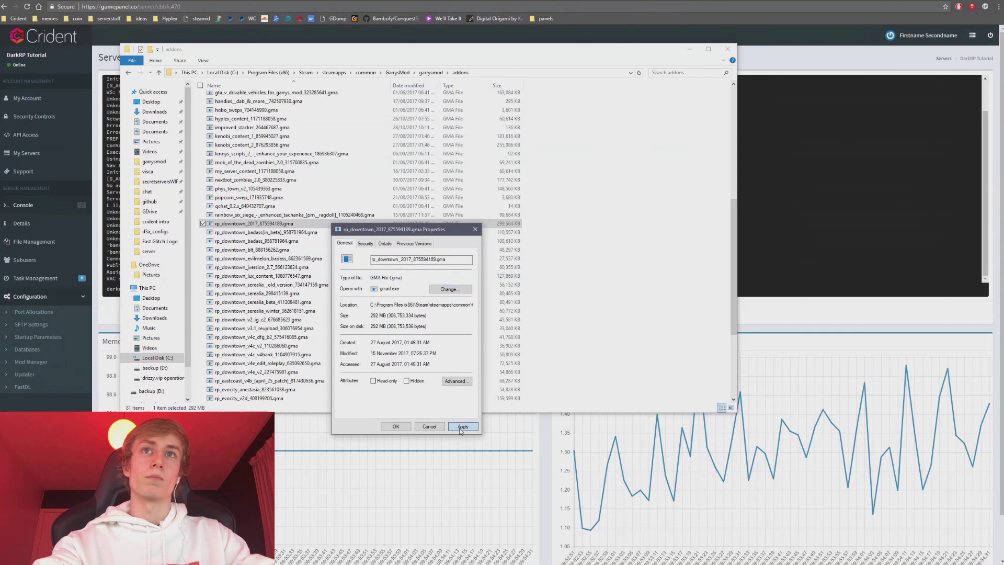
pyautogui.click(431, 426)
# Extract rp_downtown_2017_875594189.gma in the addons folder by opening it with its default program.
pyautogui.scroll(10, 217, 153)
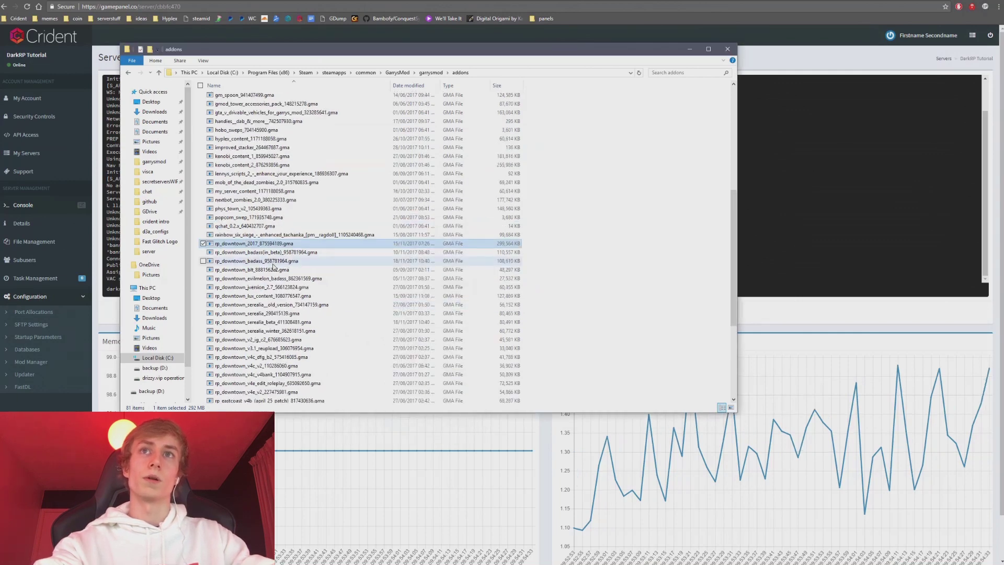
pyautogui.click(209, 160)
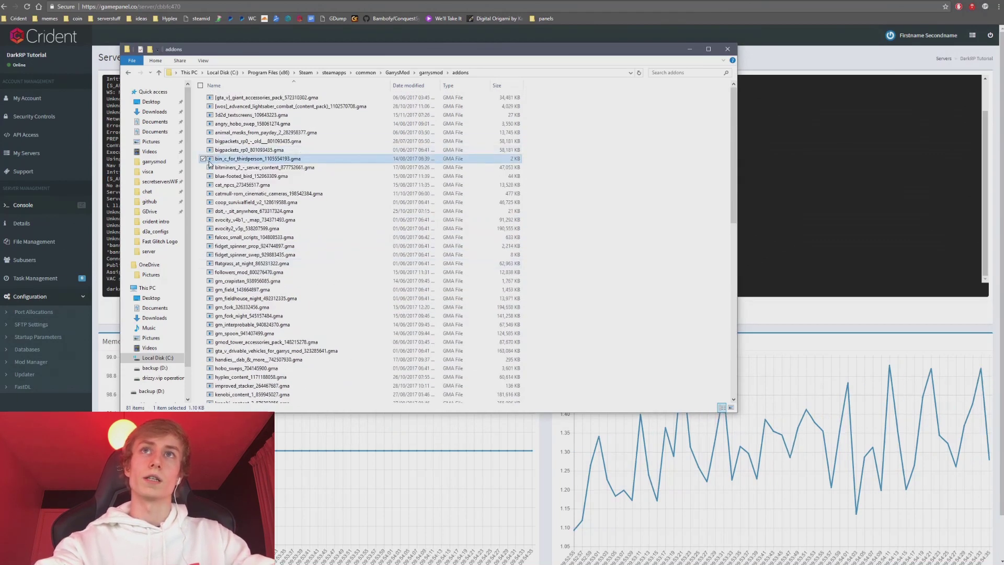
pyautogui.scroll(-10, 378, 263)
pyautogui.click(377, 214)
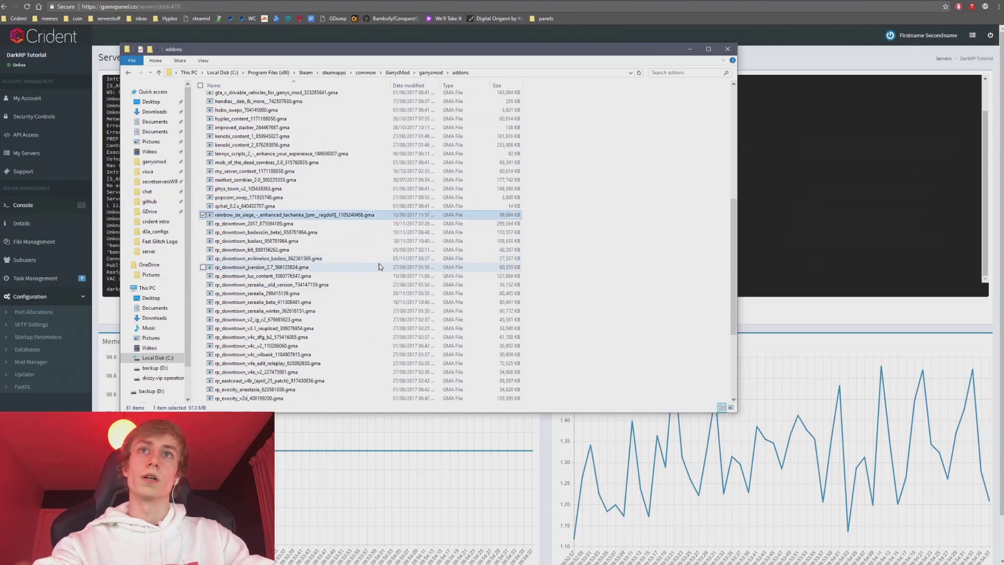
pyautogui.click(327, 224)
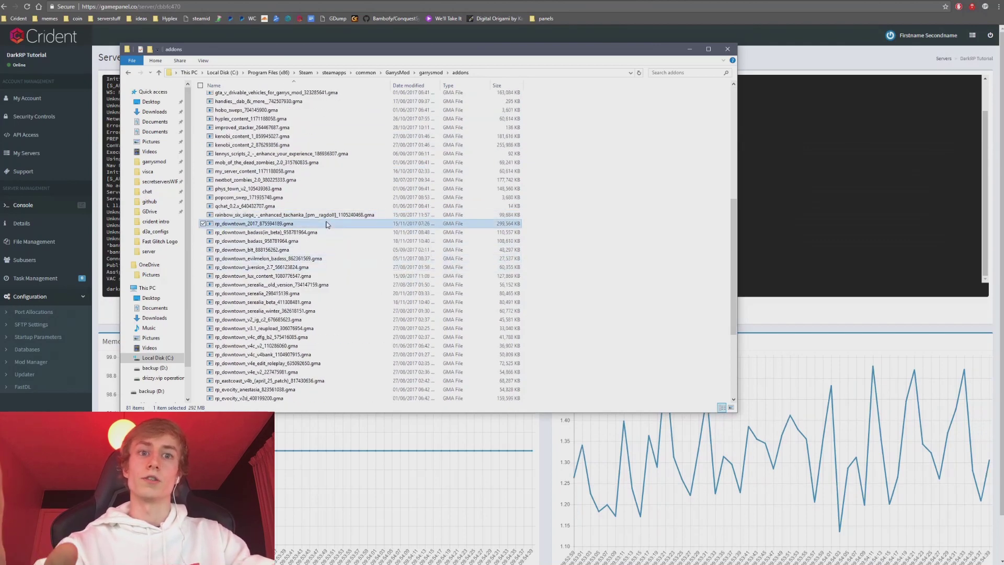
pyautogui.moveTo(327, 224); pyautogui.dragTo(586, 199)
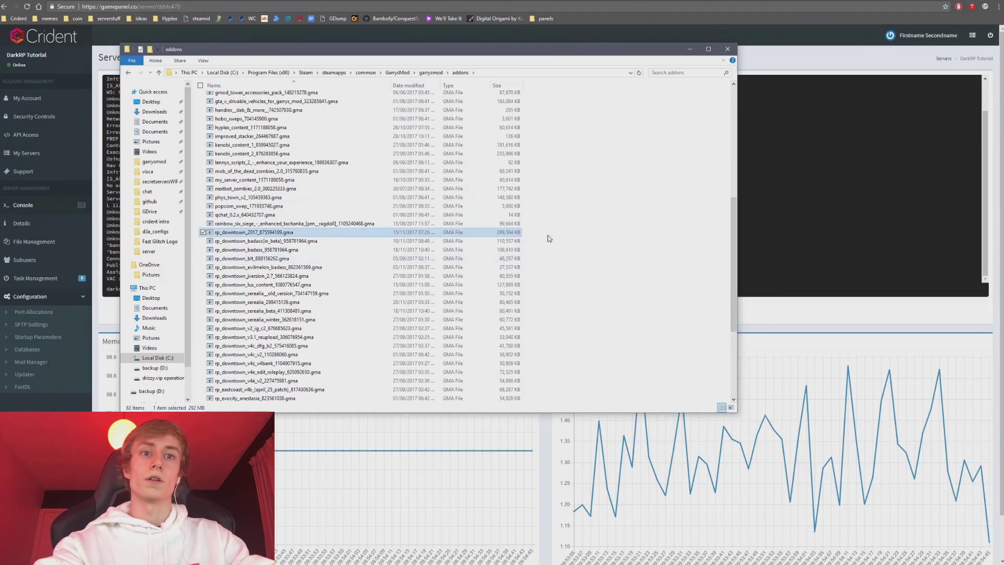
# Find and select the extracted rp_downtown_2017_875594189 folder in the addons folder.
pyautogui.scroll(-9, 398, 219)
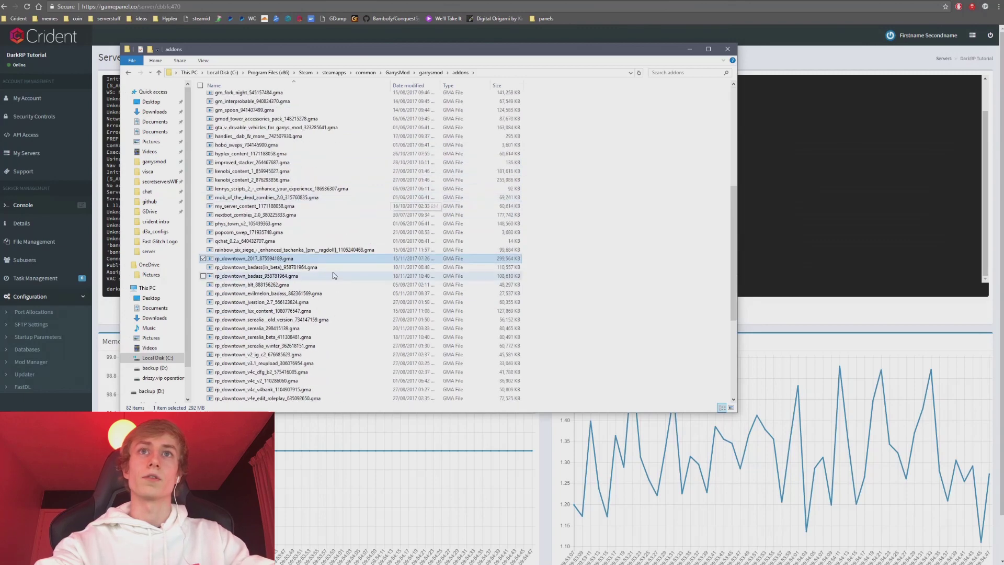
pyautogui.scroll(9, 328, 266)
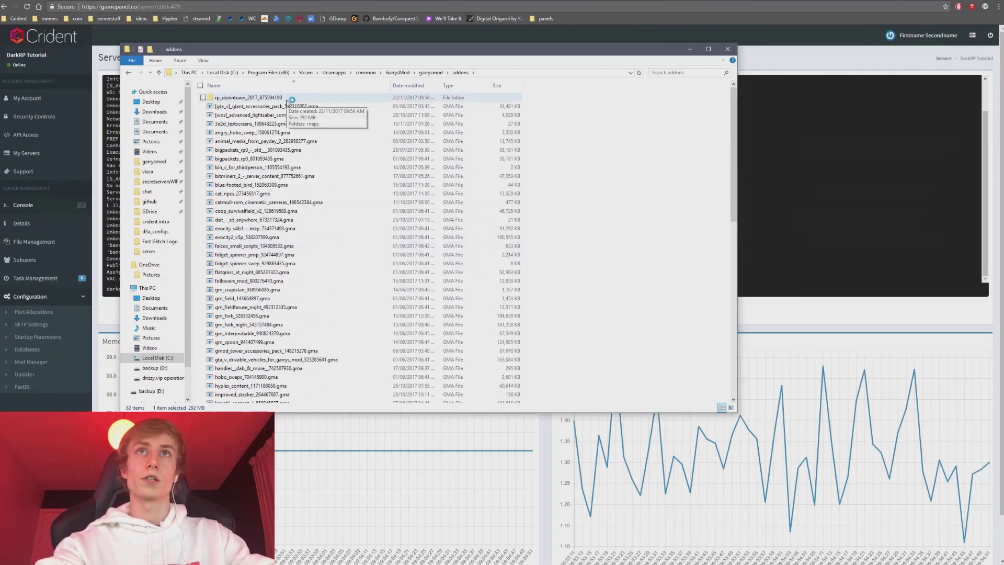
pyautogui.click(285, 98)
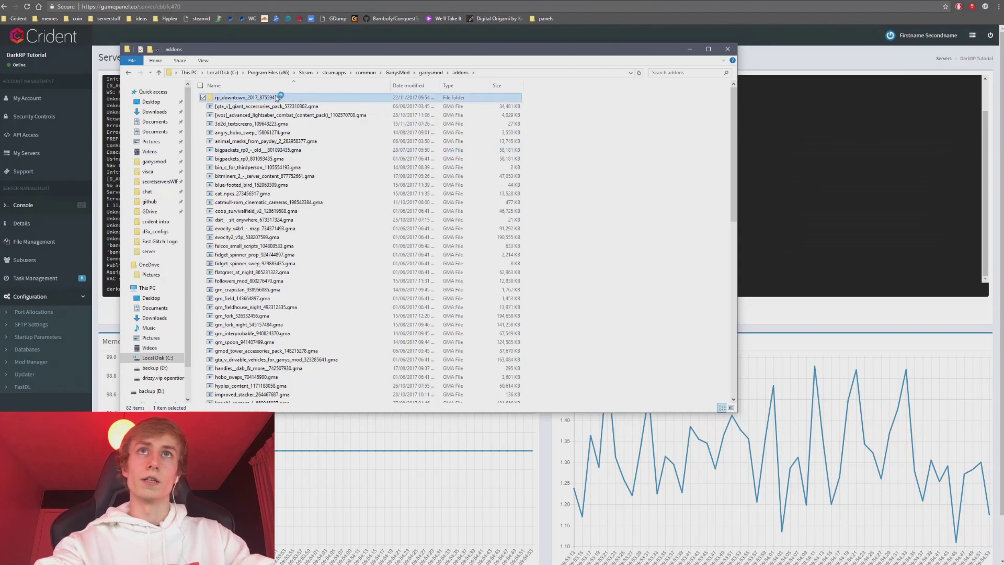
# Look through the remaining .gma files in the addons folder and select the first six from the giant accessories pack onward.
pyautogui.scroll(-15, 358, 229)
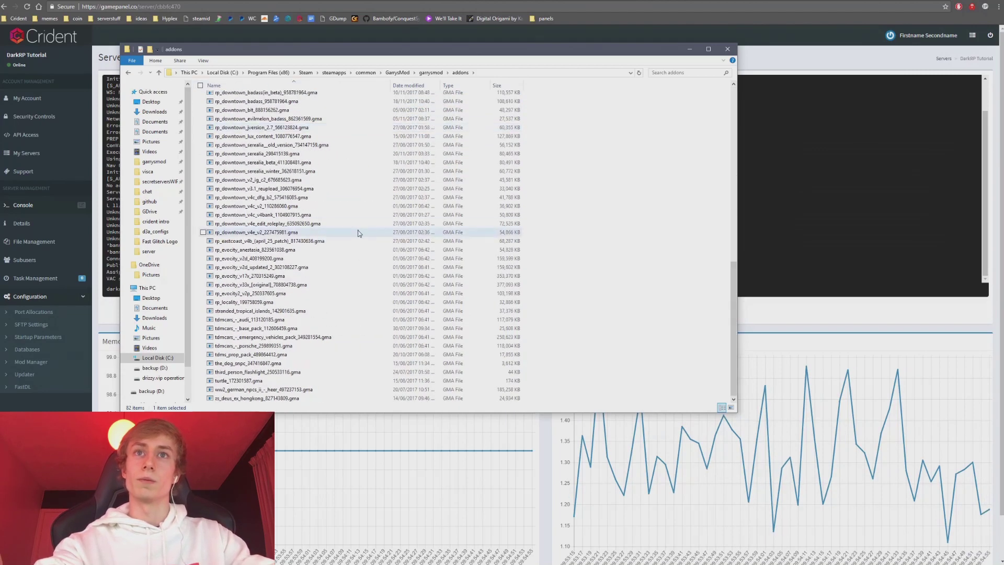
pyautogui.scroll(9, 292, 175)
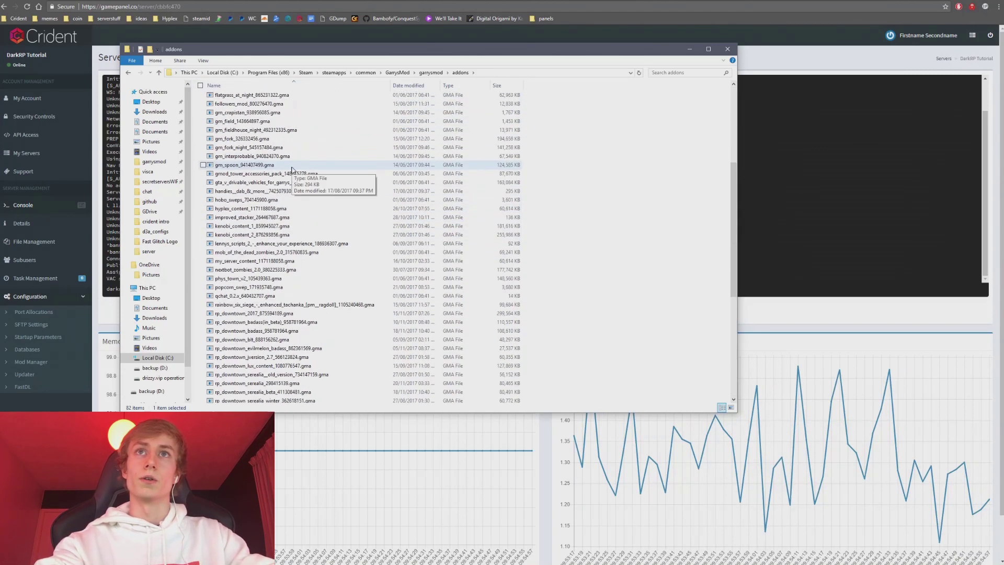
pyautogui.click(292, 166)
pyautogui.scroll(7, 292, 169)
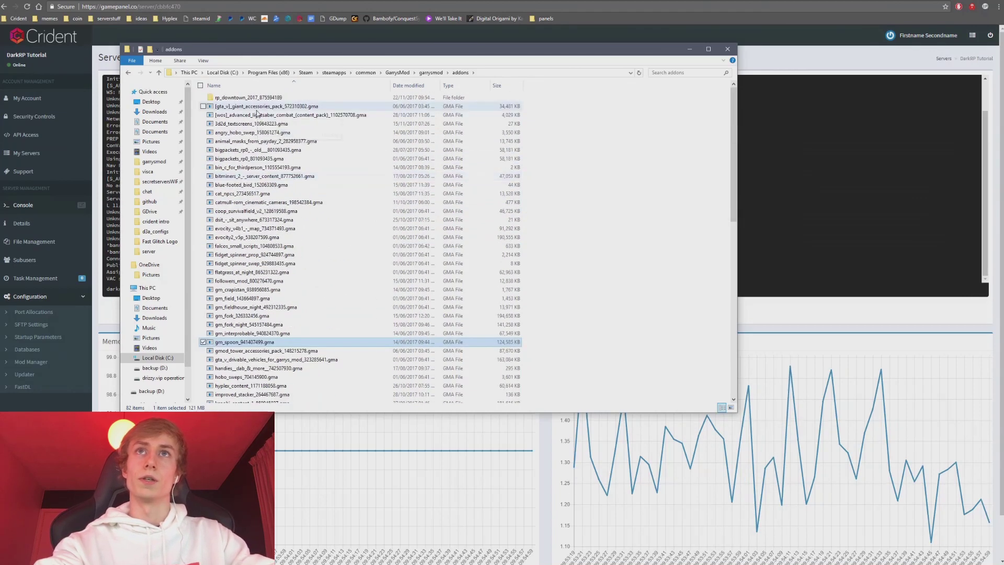
pyautogui.click(267, 107)
pyautogui.keyDown('shift'); pyautogui.click(268, 150); pyautogui.keyUp('shift')
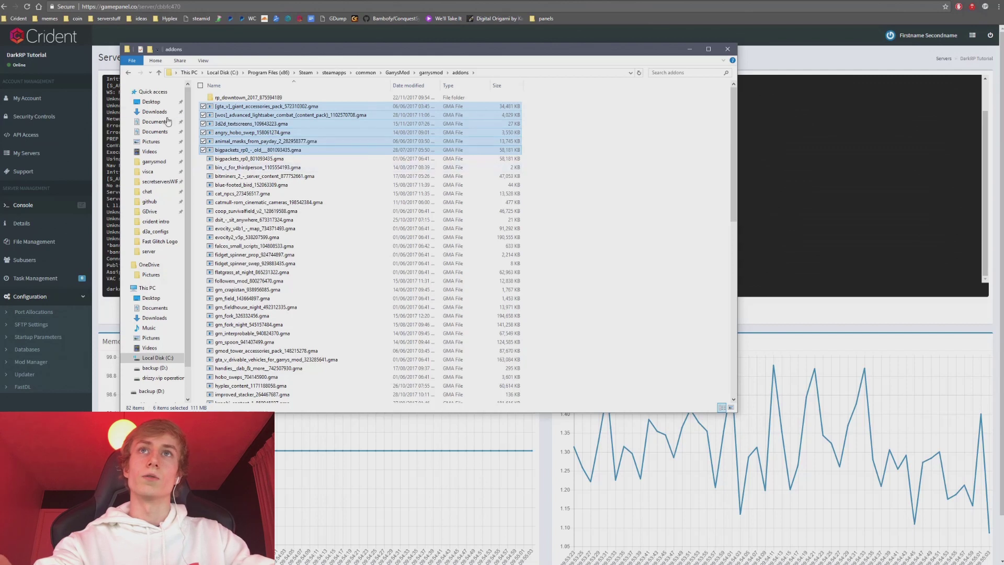
# Inspect the maps subfolder of the extracted rp_downtown_2017_875594189 folder and return to addons.
pyautogui.click(303, 98)
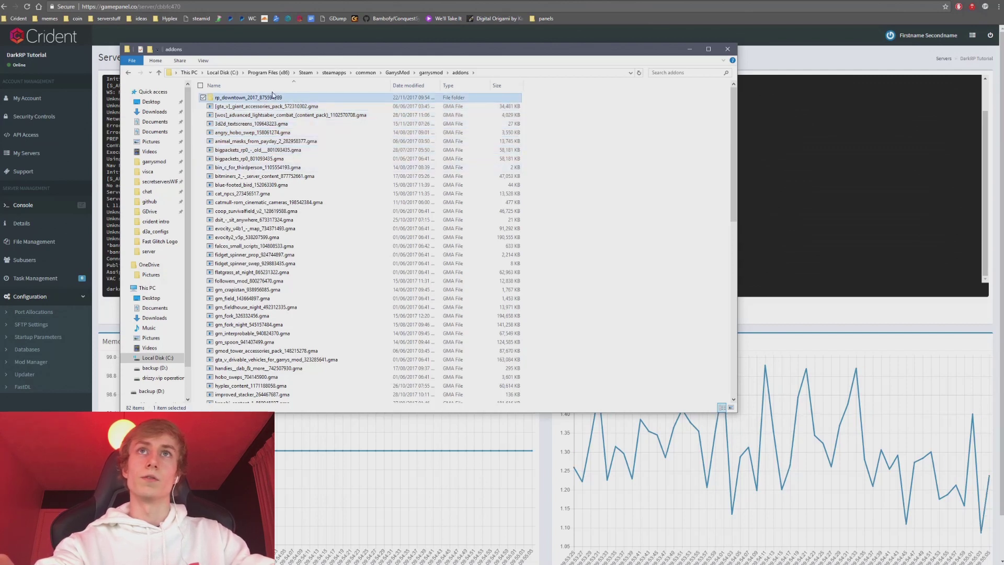
pyautogui.doubleClick(272, 99)
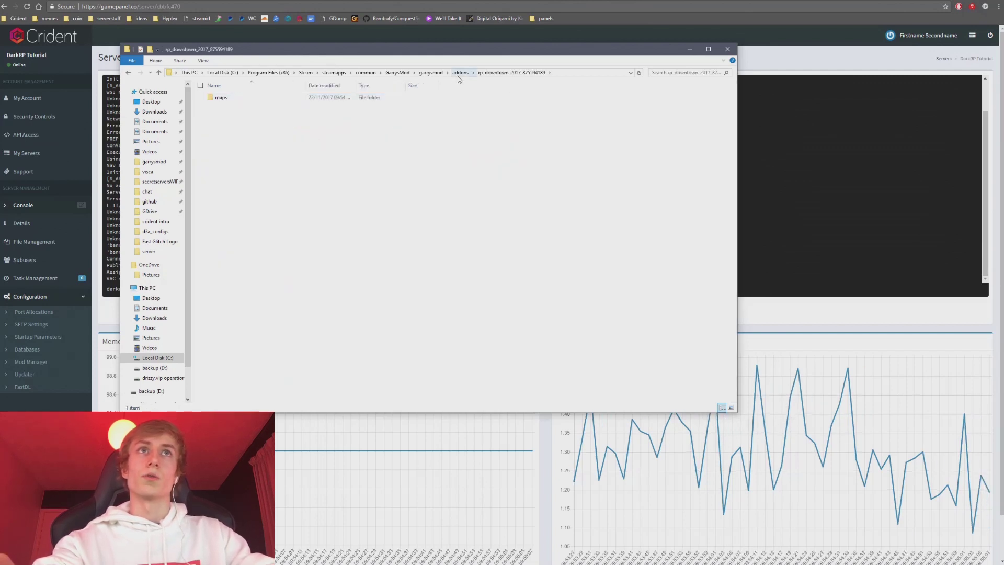
pyautogui.doubleClick(393, 99)
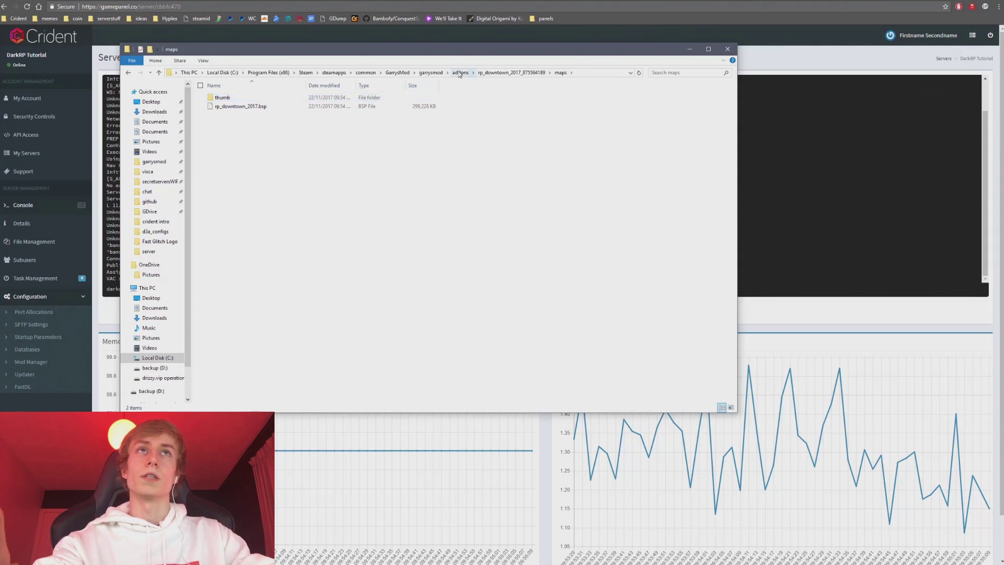
pyautogui.click(459, 73)
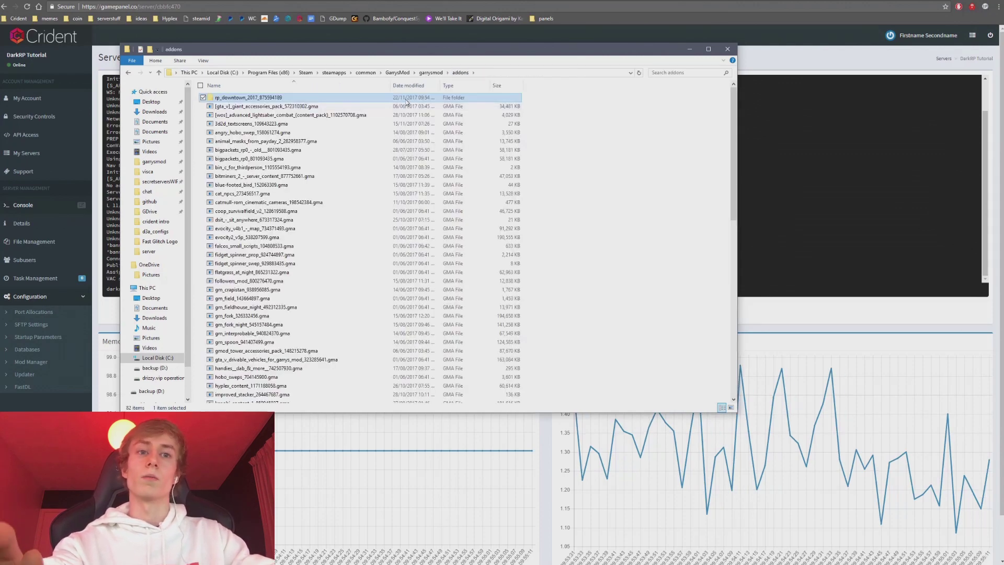
pyautogui.moveTo(407, 102); pyautogui.dragTo(485, 103)
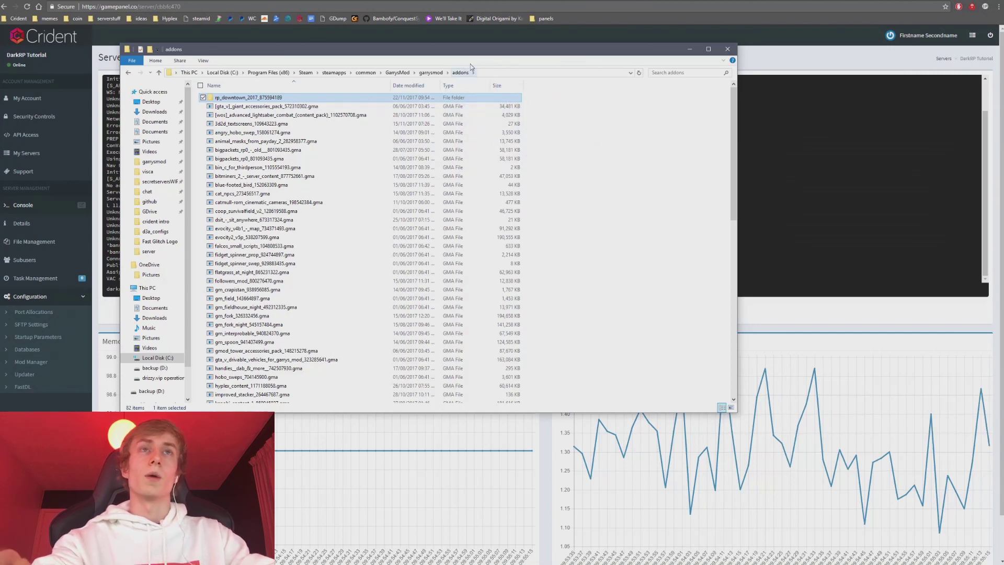
# Check the extracted addon's maps\thumb folder and the rp_downtown_2017.bsp map file, and go back to addons.
pyautogui.doubleClick(287, 100)
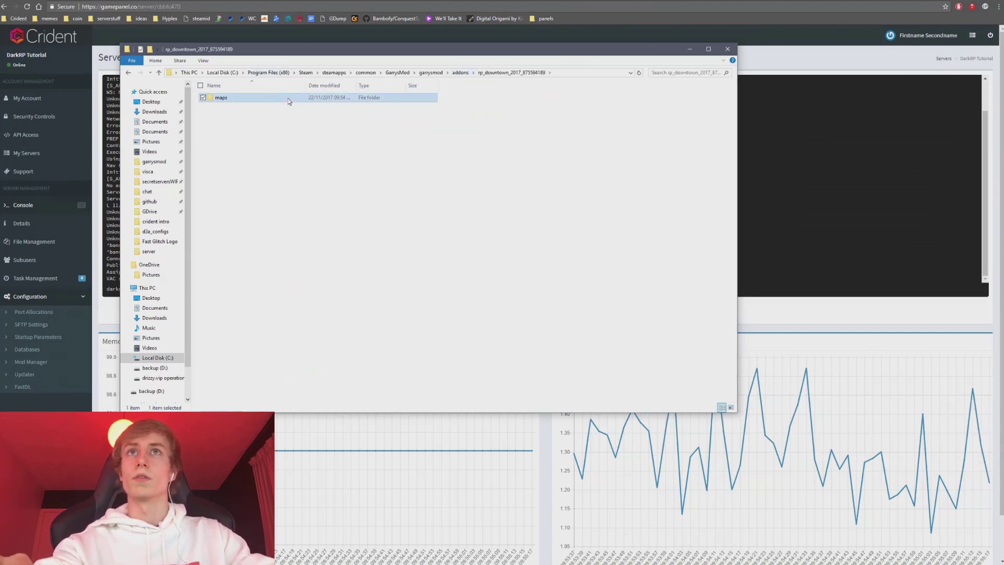
pyautogui.doubleClick(287, 101)
pyautogui.doubleClick(287, 101)
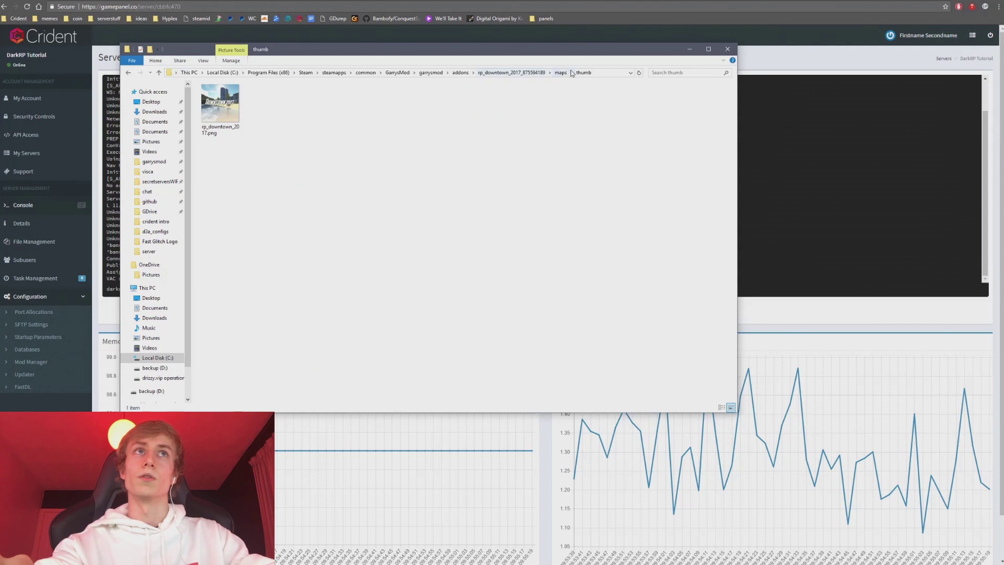
pyautogui.click(565, 75)
pyautogui.click(339, 106)
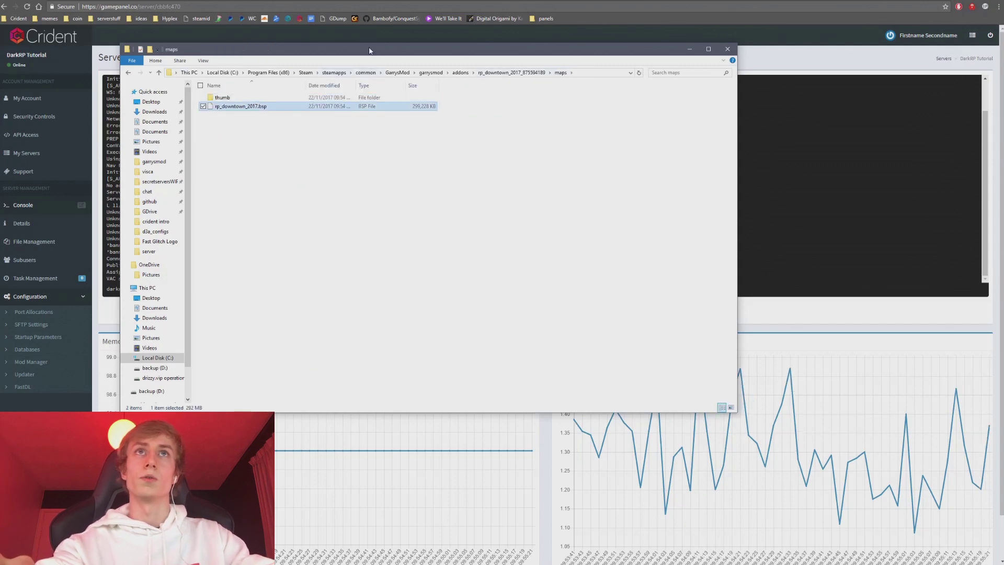
pyautogui.moveTo(369, 51); pyautogui.dragTo(414, 56)
pyautogui.click(505, 78)
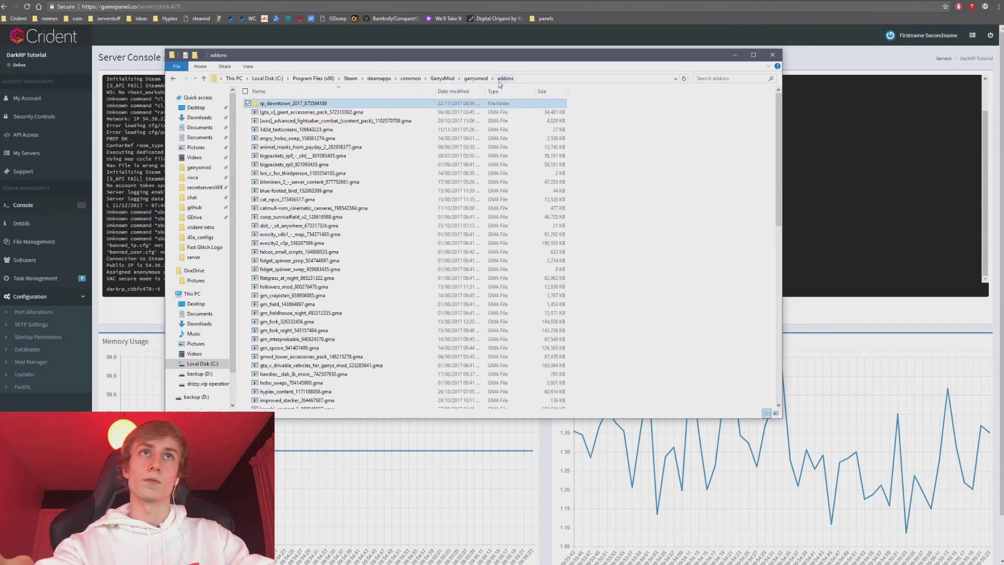
# Open the maps folder inside rp_downtown_2017_875594189 and point out rp_downtown_2017.bsp.
pyautogui.doubleClick(341, 104)
pyautogui.doubleClick(339, 103)
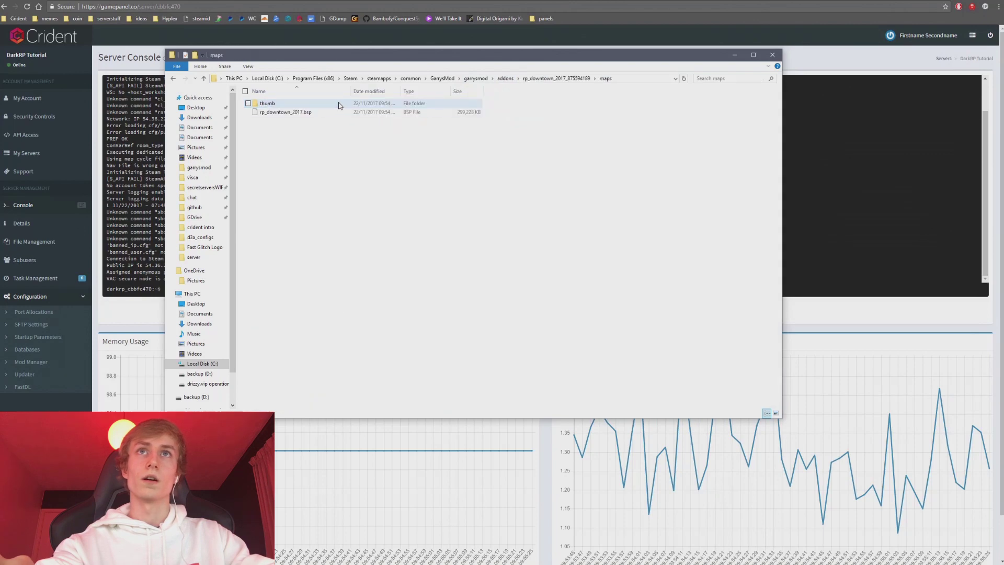
pyautogui.click(307, 113)
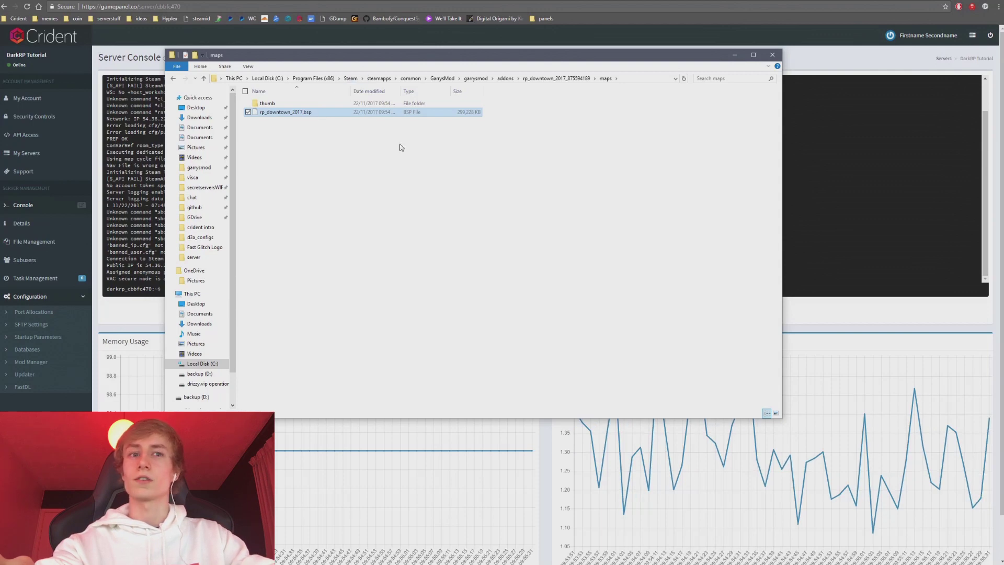
pyautogui.click(403, 188)
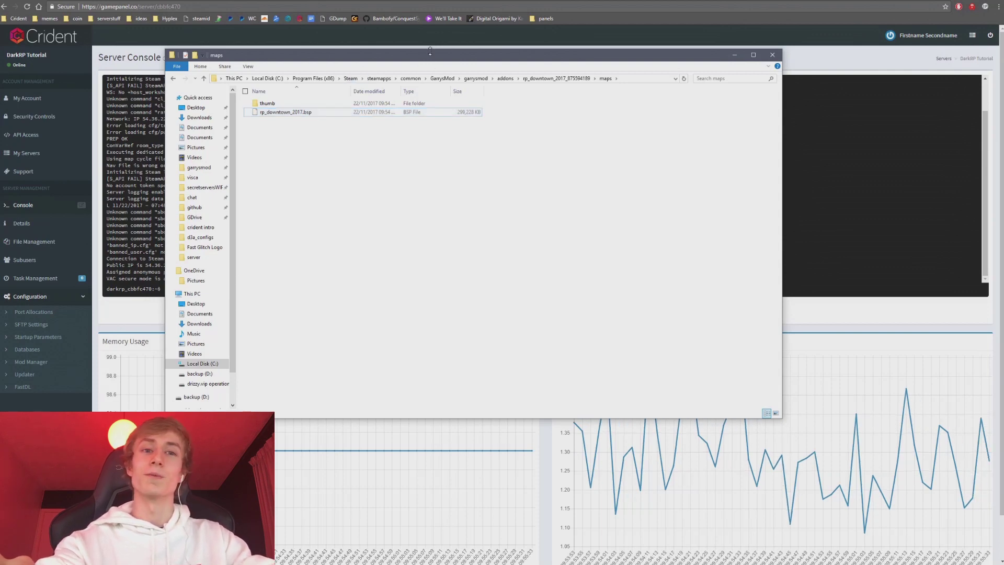
# Arrange the server console browser window and the full-height maps folder window side by side.
pyautogui.moveTo(429, 51); pyautogui.dragTo(687, 87)
pyautogui.moveTo(310, 199); pyautogui.dragTo(543, 194)
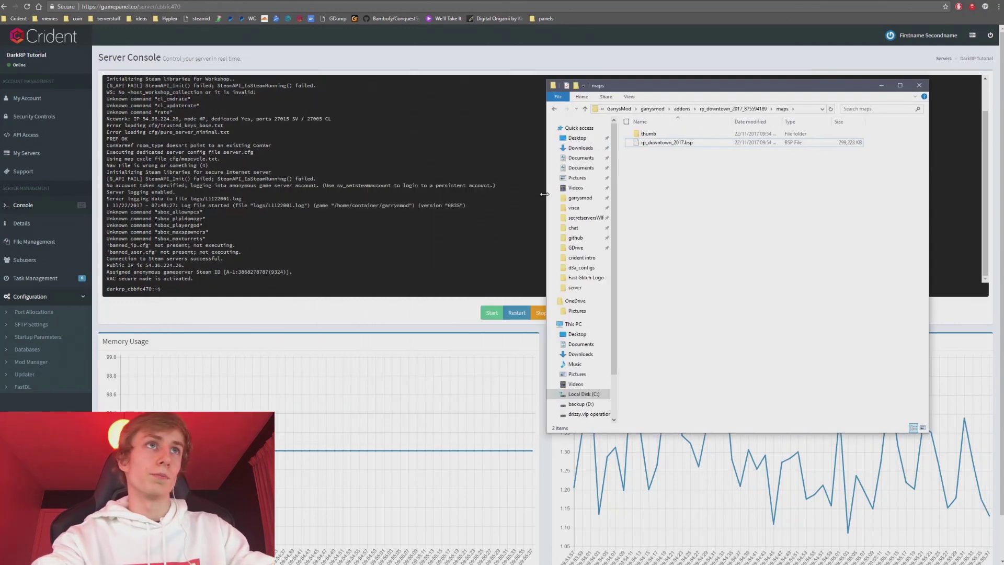
pyautogui.doubleClick(795, 81)
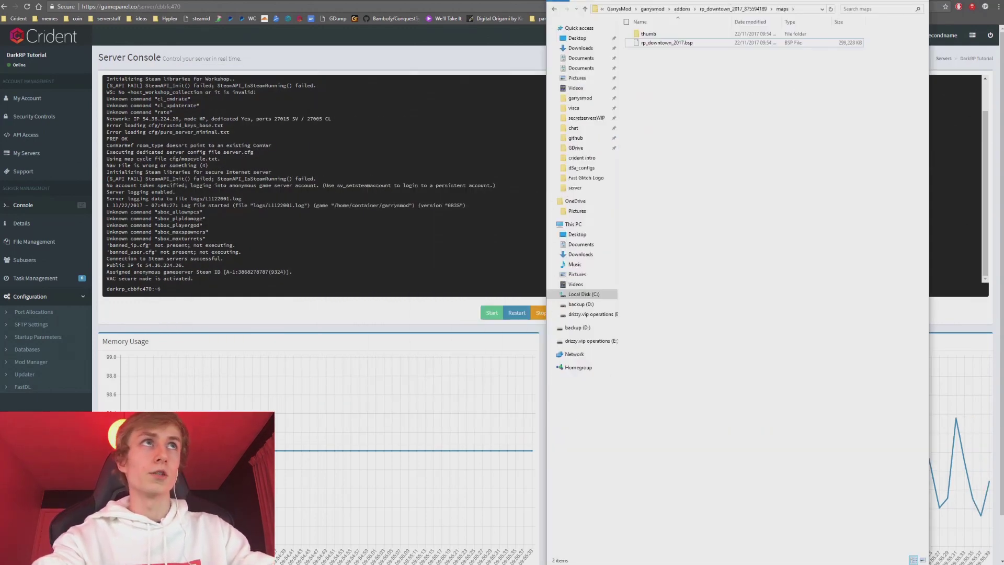
pyautogui.click(163, 289)
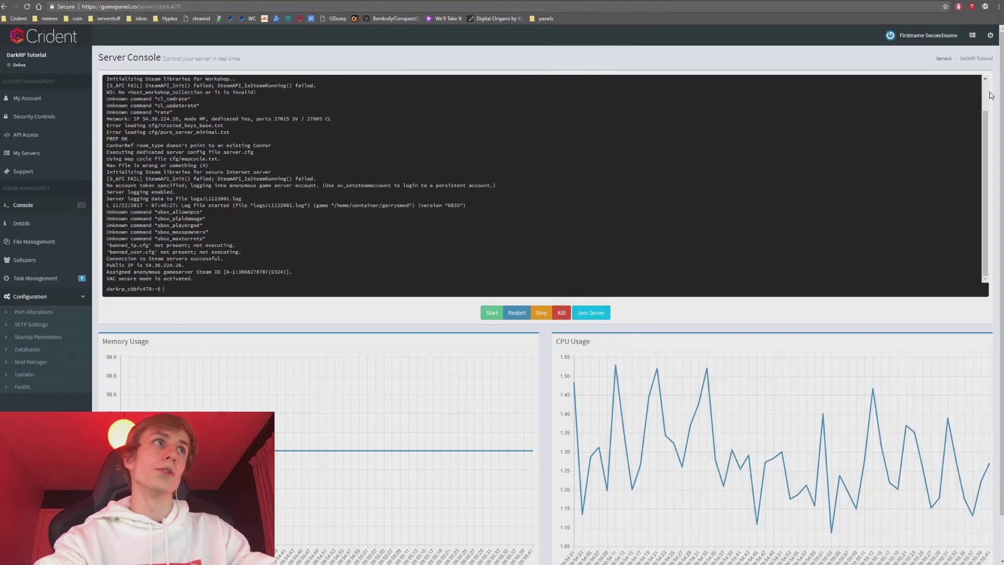
pyautogui.moveTo(1000, 98); pyautogui.dragTo(608, 78)
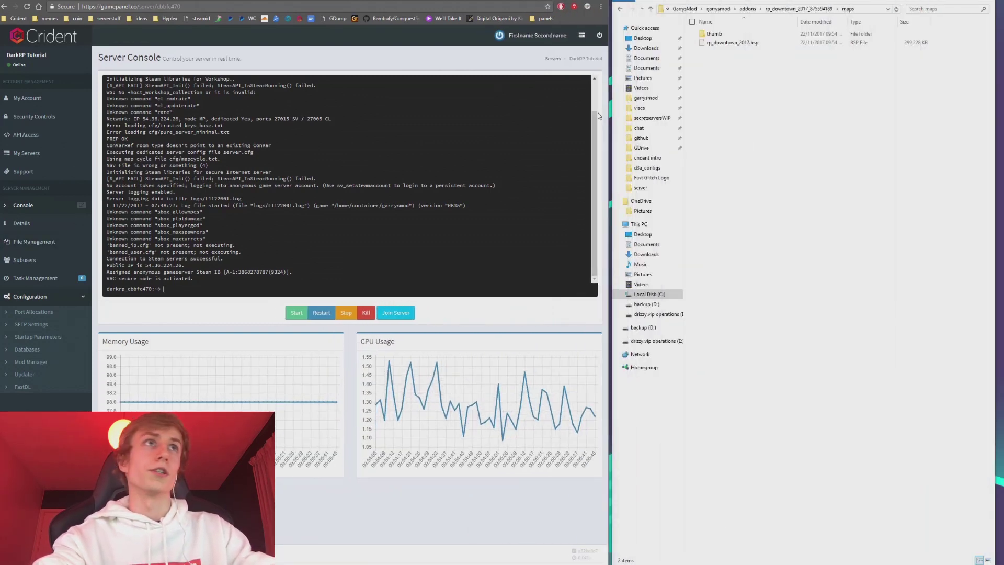
# Compress rp_downtown_2017.bsp into rp_downtown_2017.zip with 7-Zip and move the progress window off the server console.
pyautogui.click(817, 42)
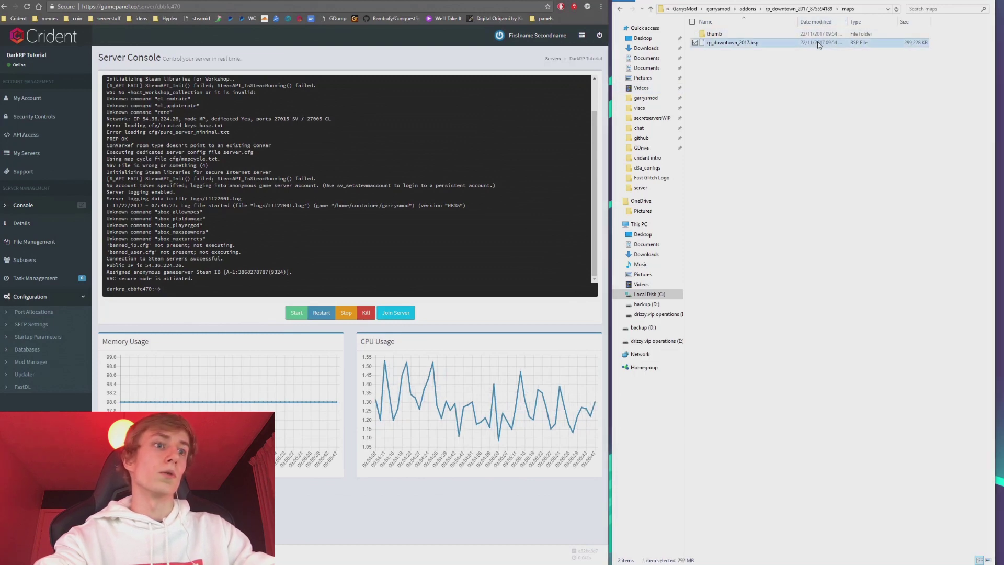
pyautogui.rightClick(788, 41)
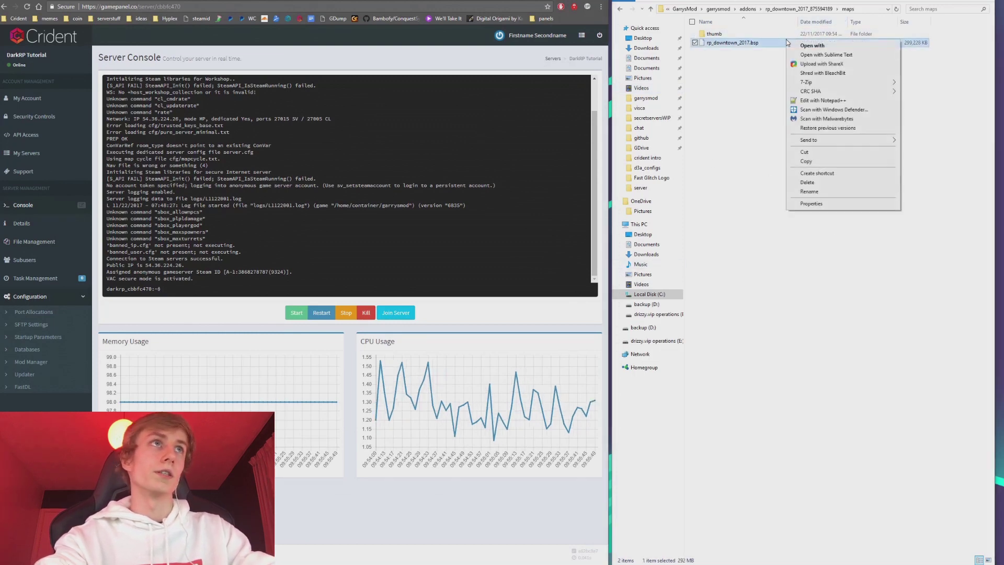
pyautogui.moveTo(808, 82)
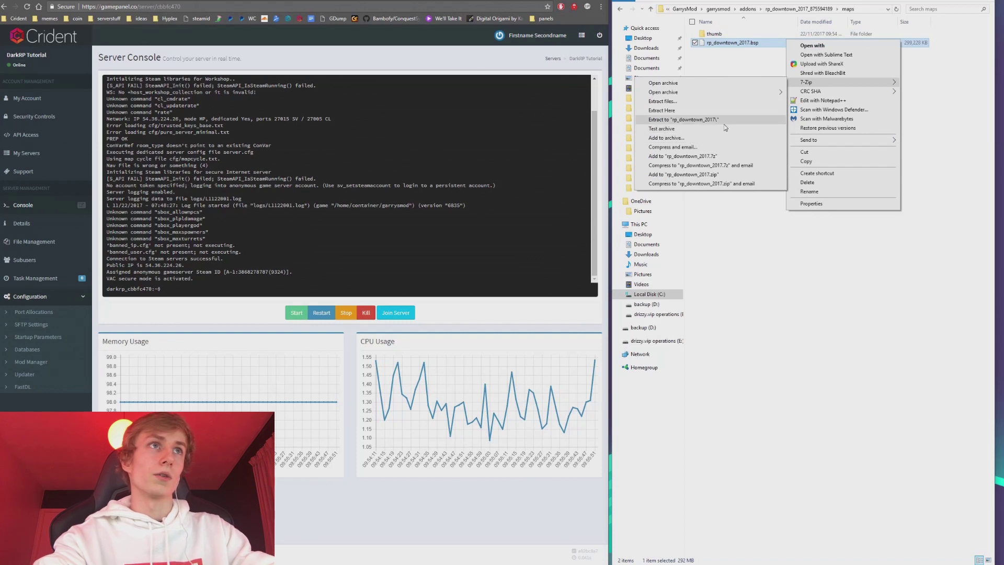
pyautogui.click(716, 174)
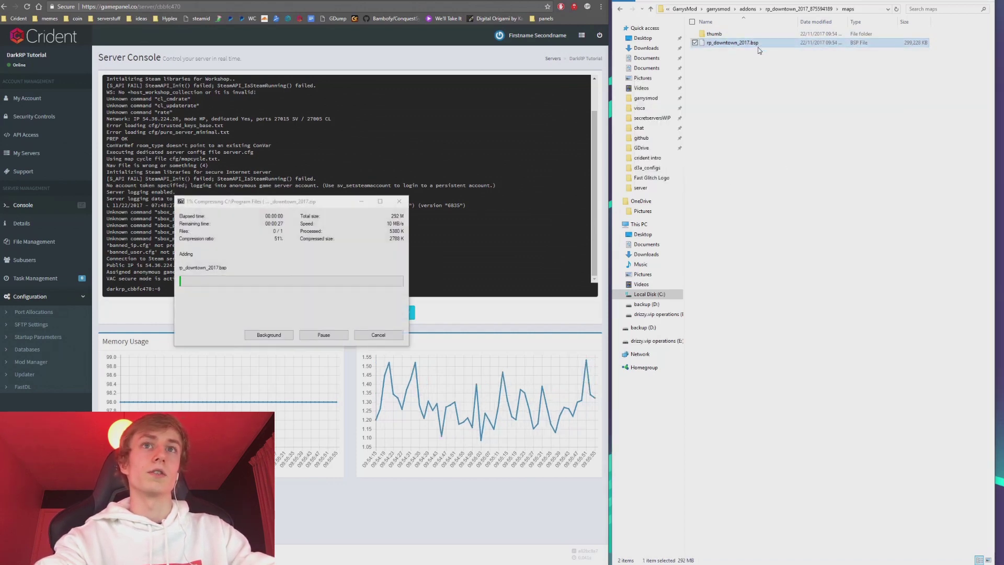
pyautogui.moveTo(272, 206); pyautogui.dragTo(819, 131)
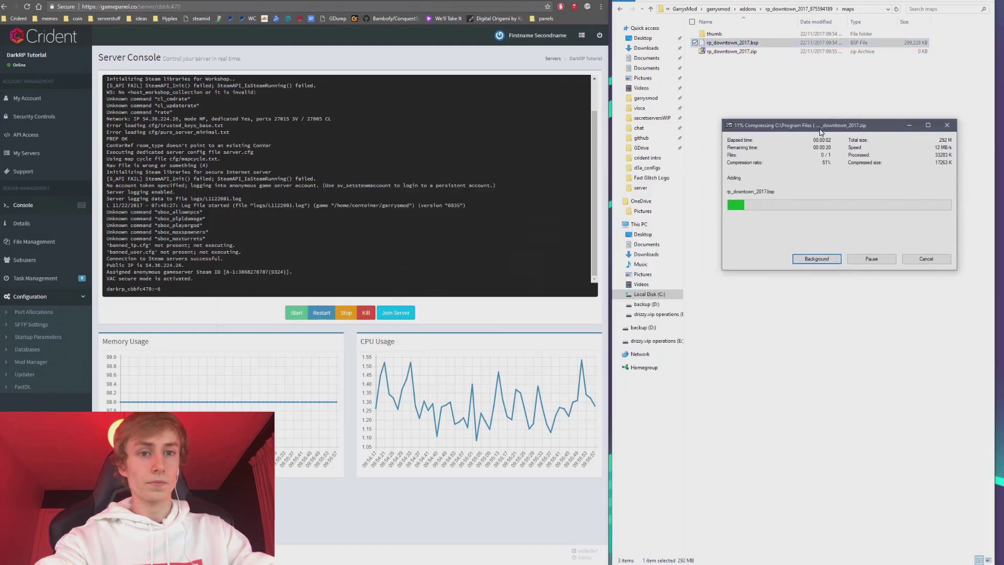
# Open the garrysmod/maps folder in the game server's web file manager.
pyautogui.click(45, 242)
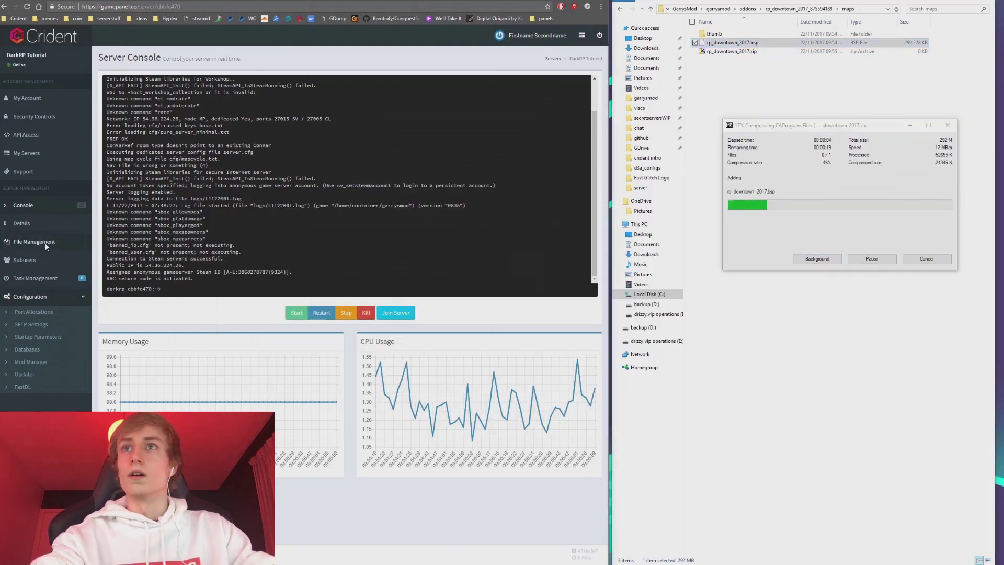
pyautogui.click(137, 130)
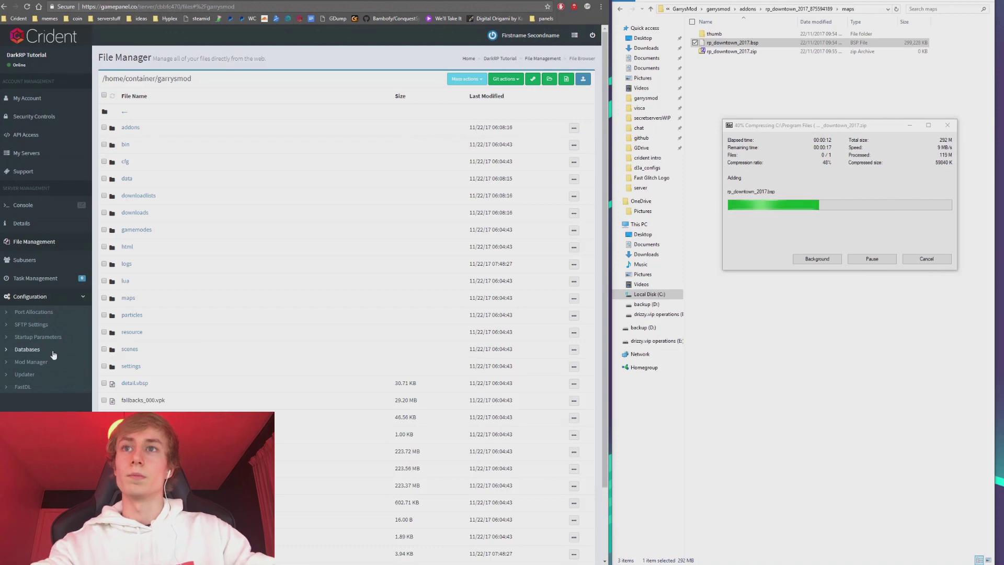
pyautogui.click(34, 322)
pyautogui.click(46, 241)
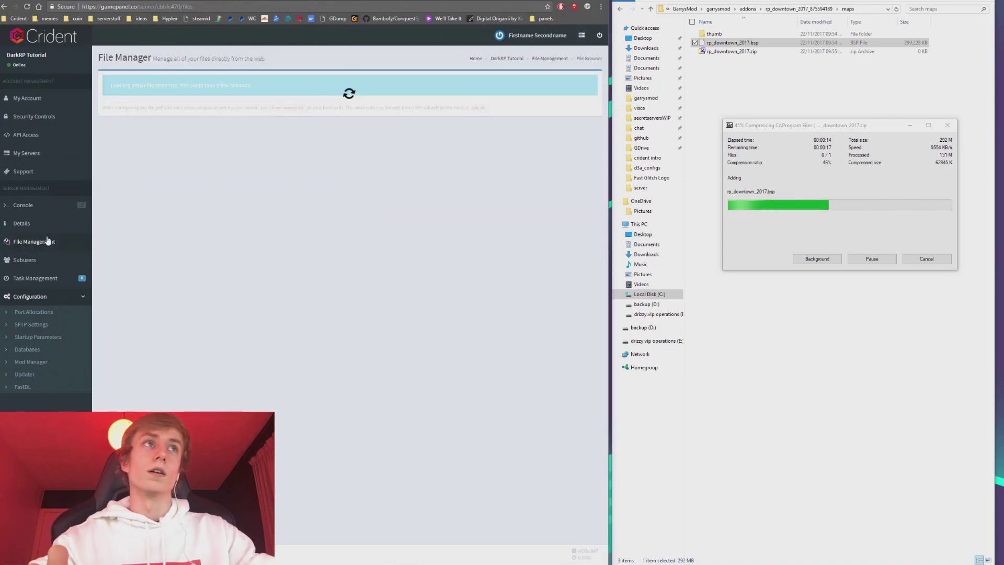
pyautogui.click(143, 134)
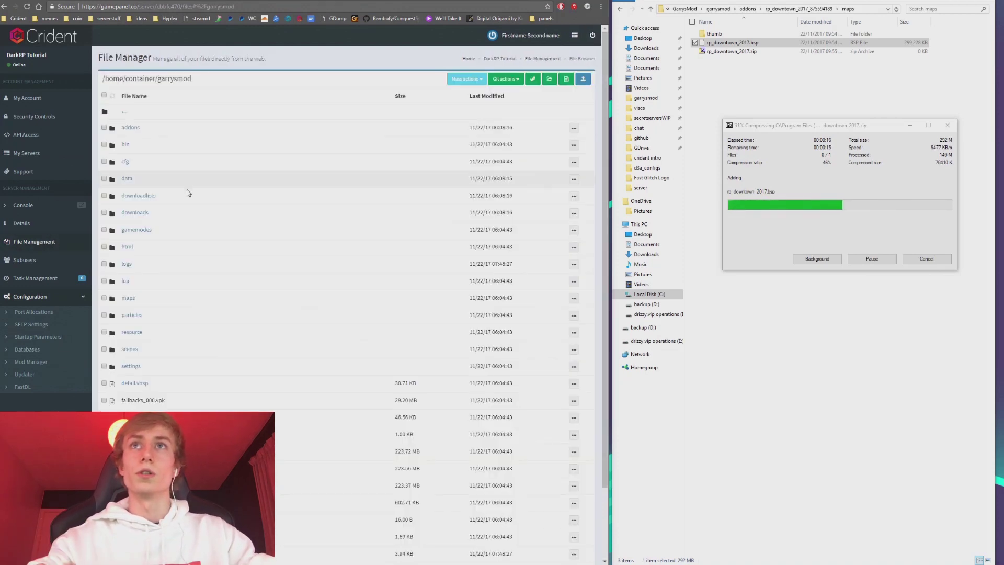
pyautogui.scroll(-1, 177, 206)
pyautogui.click(129, 257)
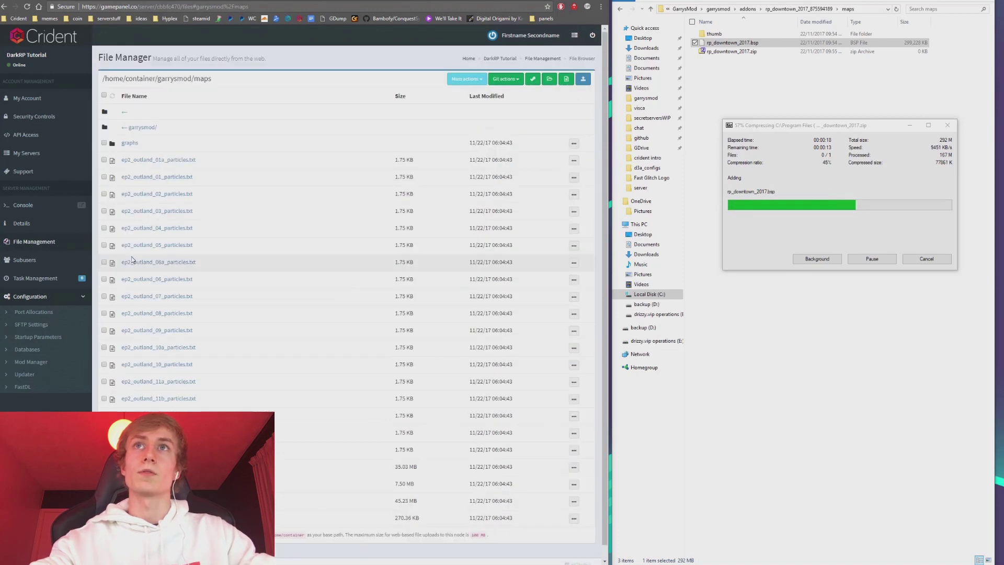
pyautogui.scroll(-1, 414, 231)
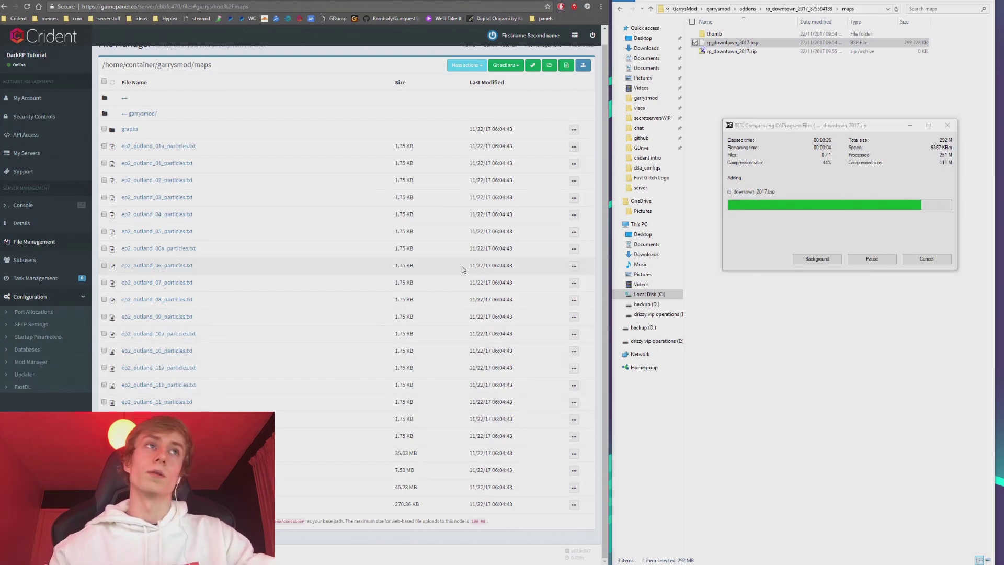
# Go back to the local addons folder and extract popcorn_swep_171935748.gma.
pyautogui.click(731, 53)
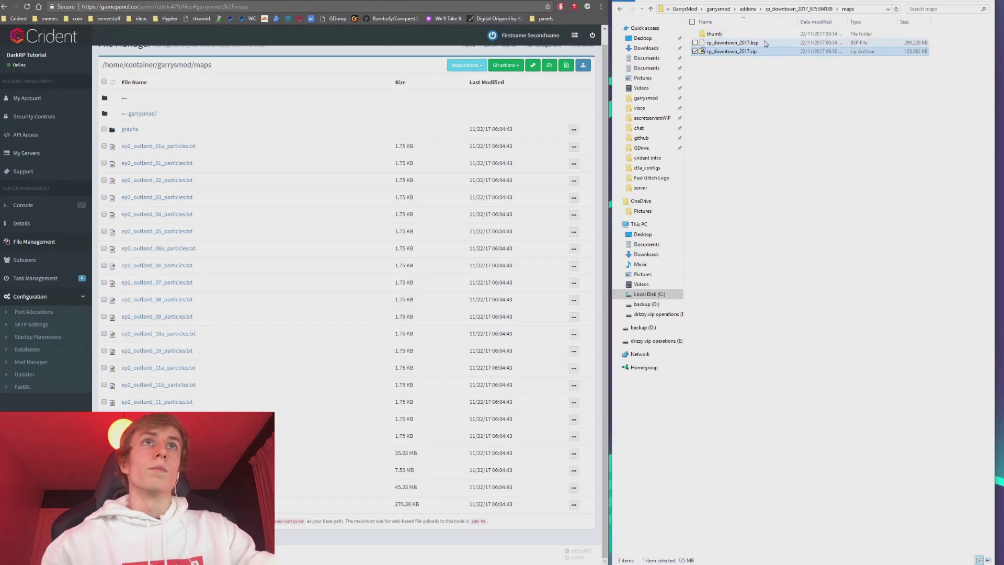
pyautogui.click(748, 9)
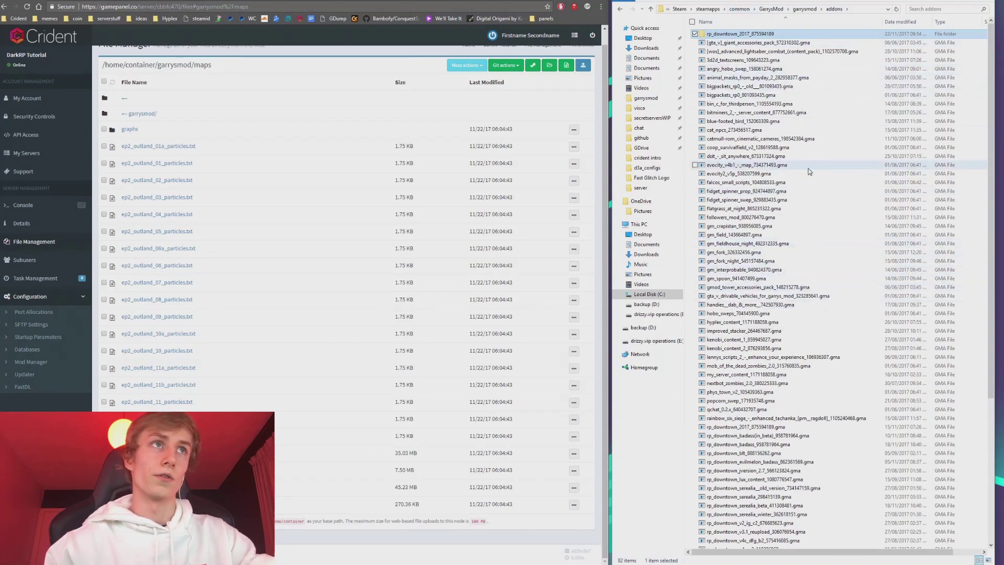
pyautogui.scroll(-8, 772, 188)
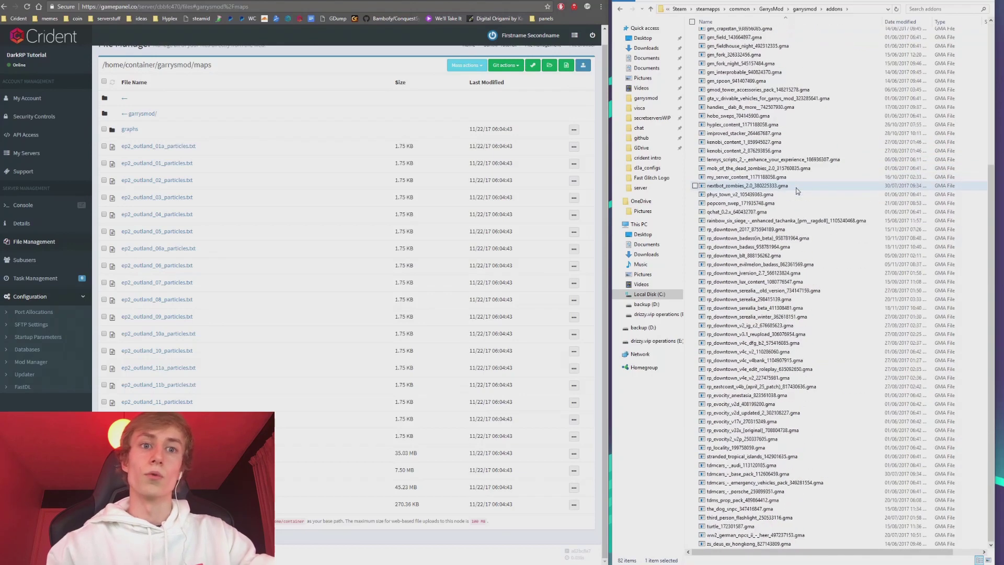
pyautogui.click(769, 386)
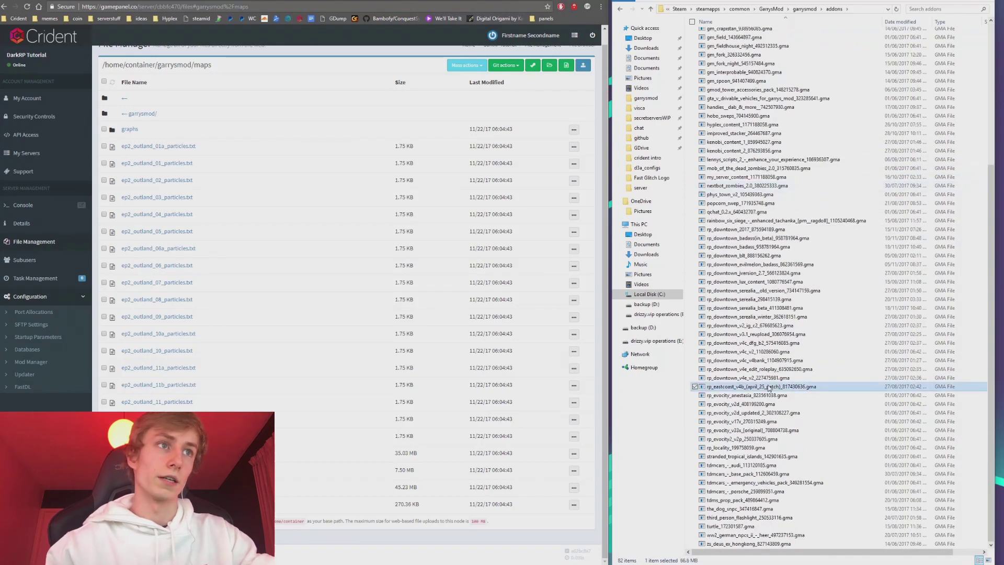
pyautogui.click(769, 526)
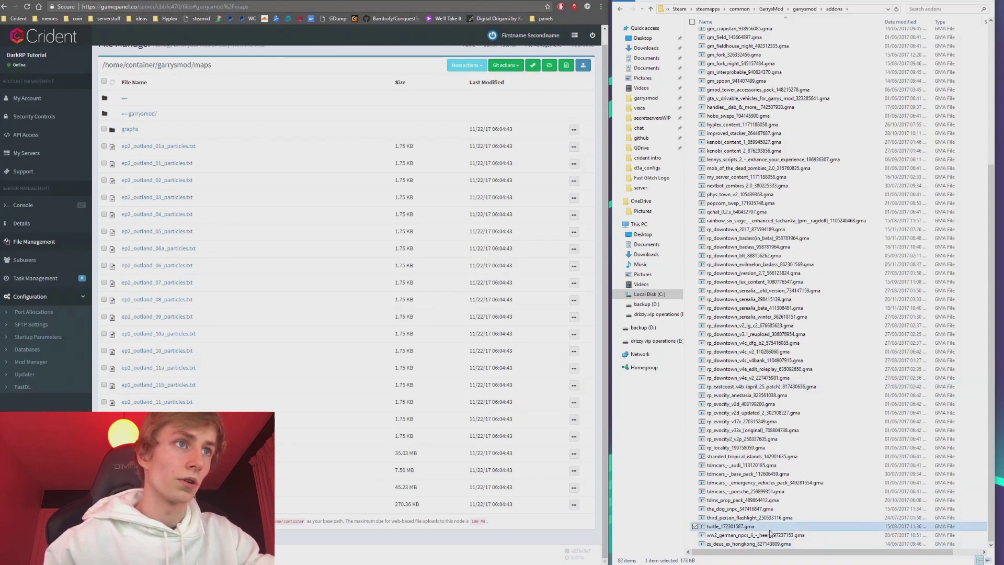
pyautogui.press('Escape')
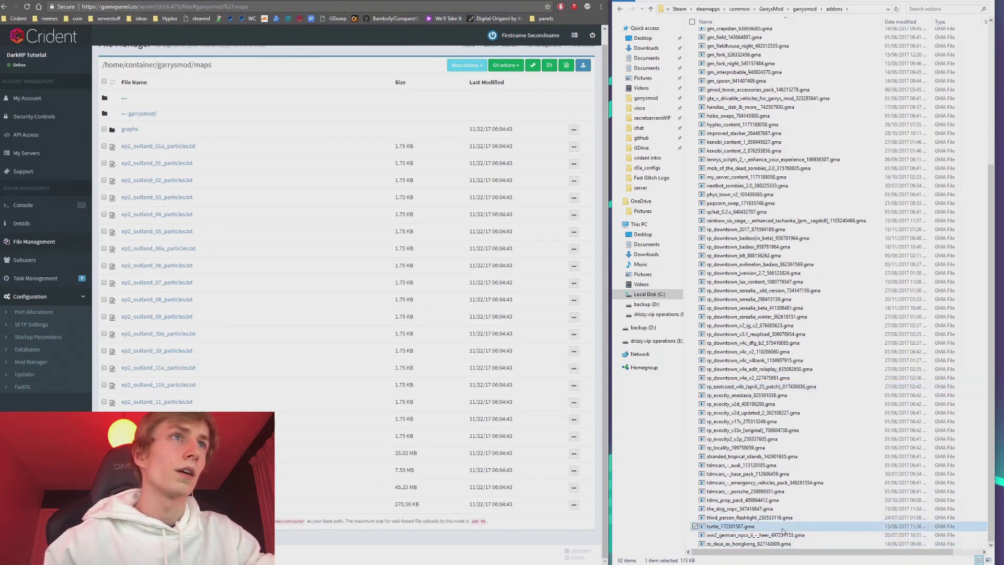
pyautogui.click(787, 204)
pyautogui.doubleClick(788, 206)
pyautogui.scroll(8, 784, 209)
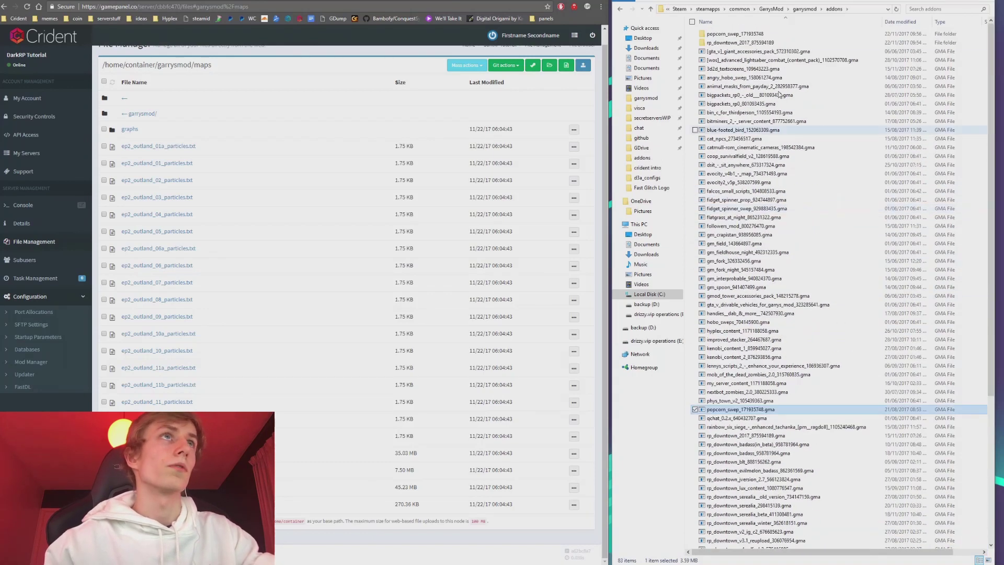
# Open garrysmod/addons in the server's file manager and check the contents of the extracted local popcorn_swep_171935748 folder.
pyautogui.click(775, 34)
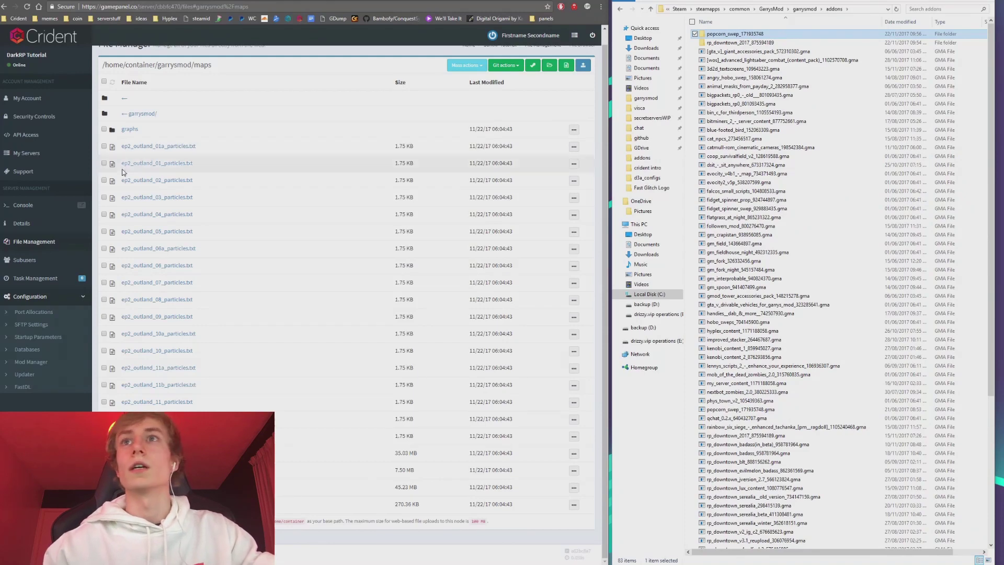
pyautogui.click(145, 115)
pyautogui.click(134, 129)
pyautogui.doubleClick(780, 36)
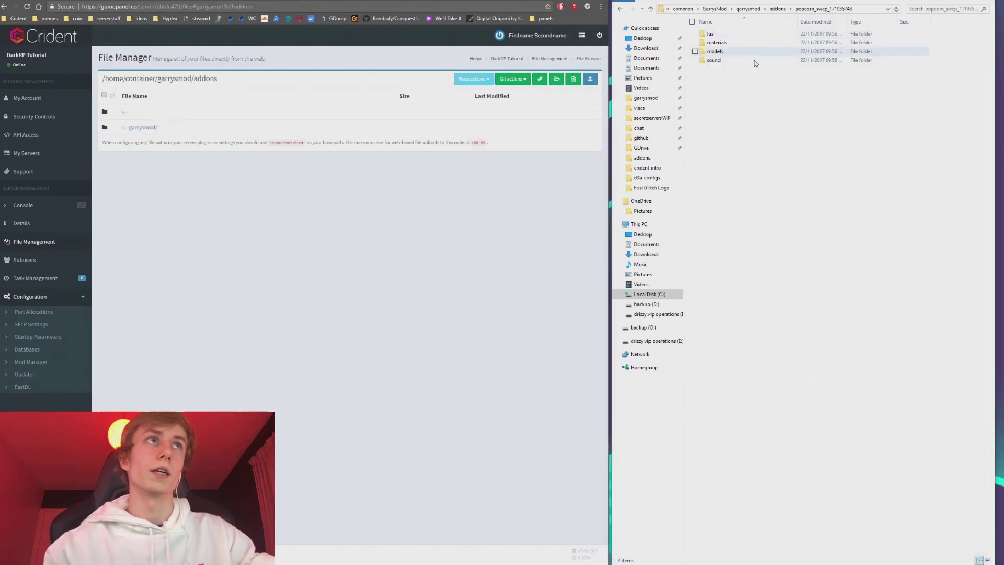
pyautogui.click(777, 10)
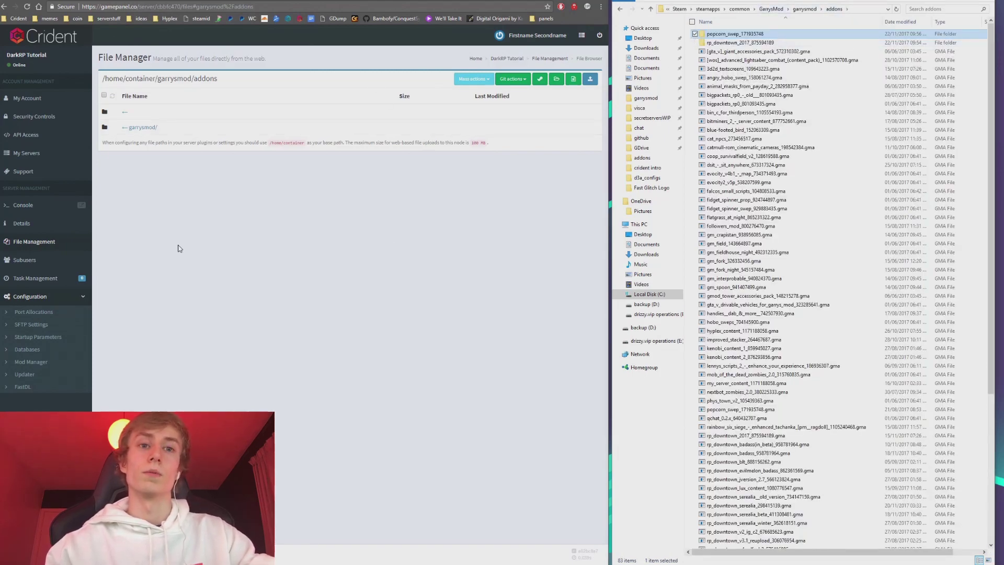
# Review the 7-Zip compression options for the local popcorn_swep_171935748 folder.
pyautogui.rightClick(768, 32)
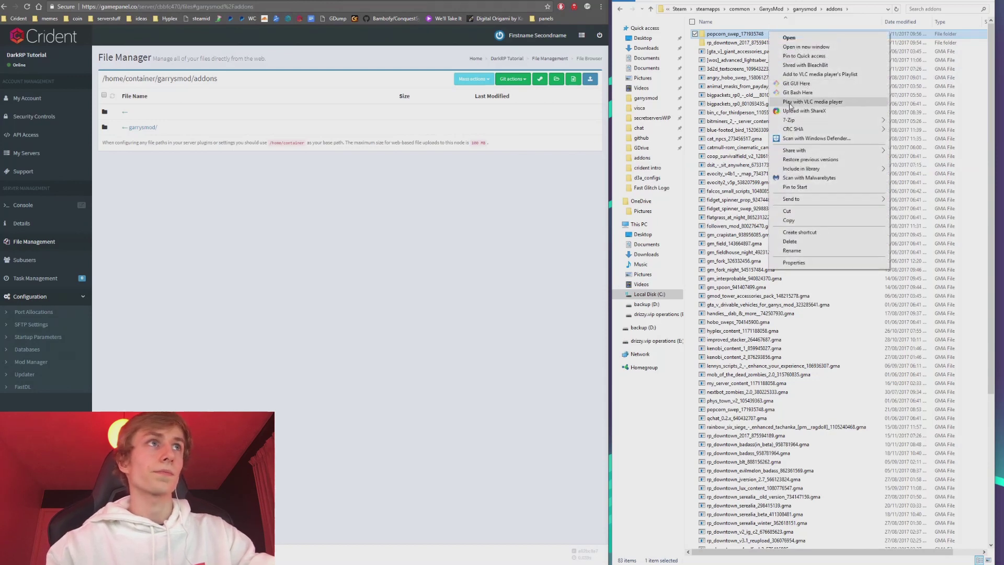
pyautogui.moveTo(839, 121)
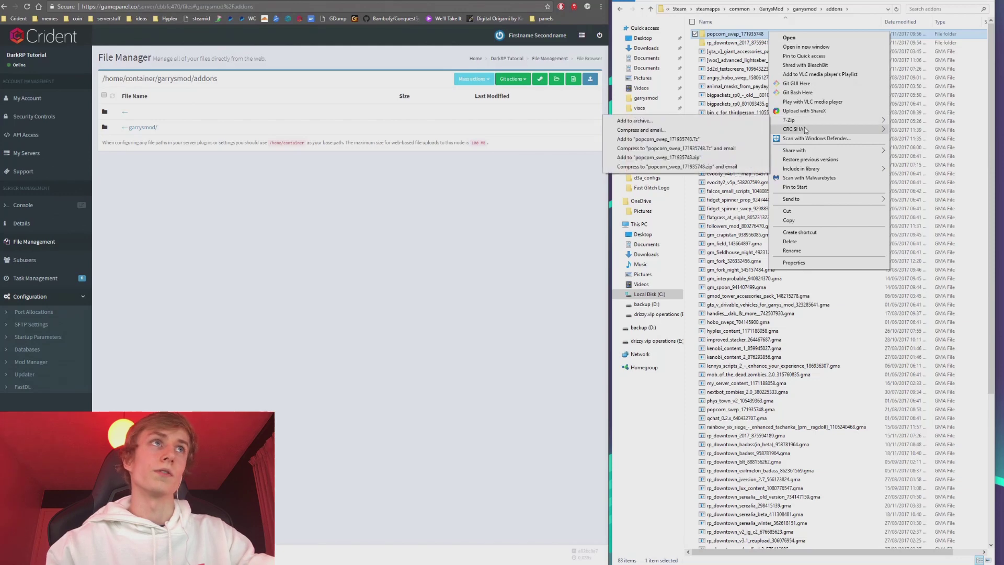
pyautogui.moveTo(806, 123)
pyautogui.click(752, 39)
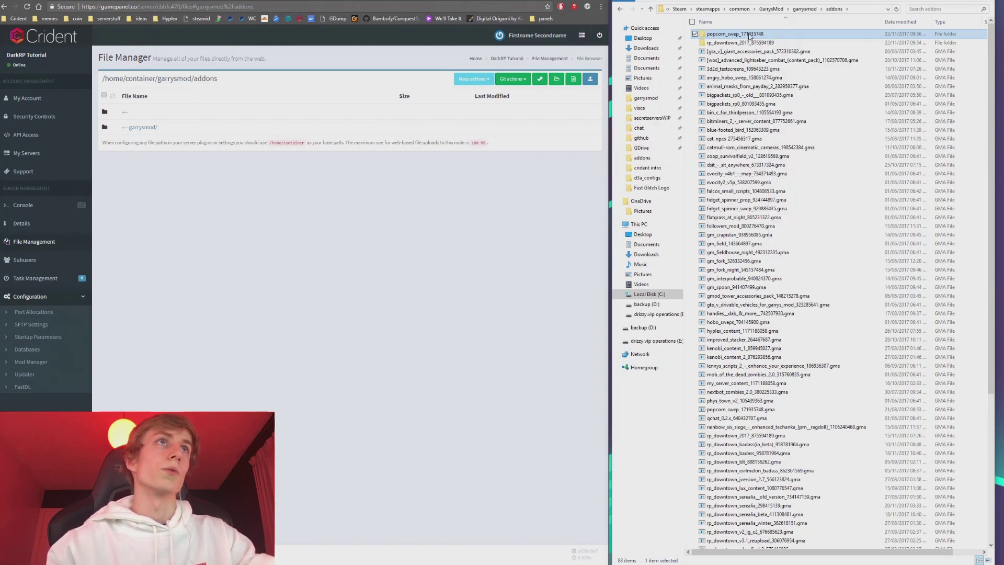
# Zip the popcorn_swep_171935748 folder with File Explorer's built-in Zip command and point out the 7-Zip alternative.
pyautogui.hotkey('alt', 'v')
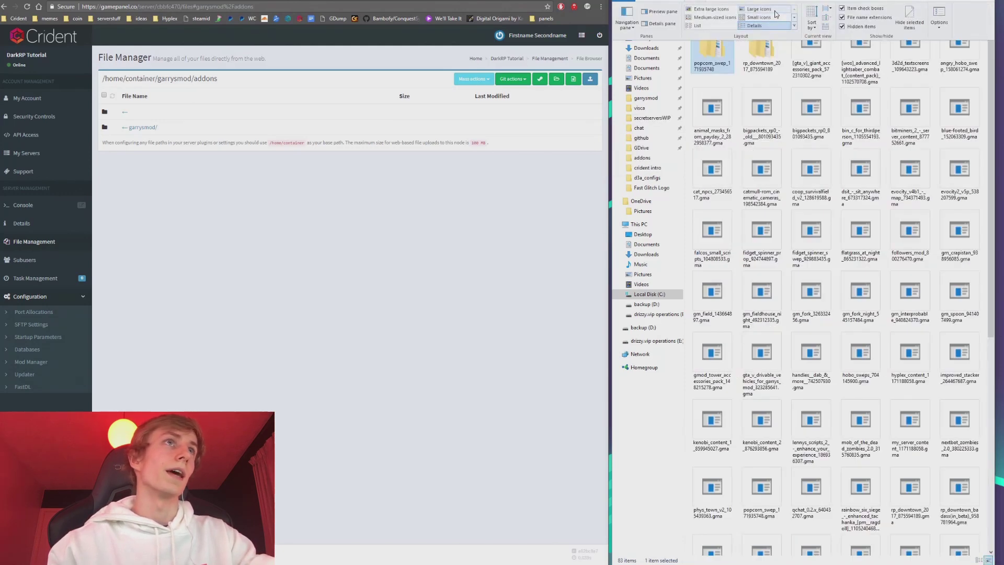
pyautogui.click(669, 1)
pyautogui.click(657, 2)
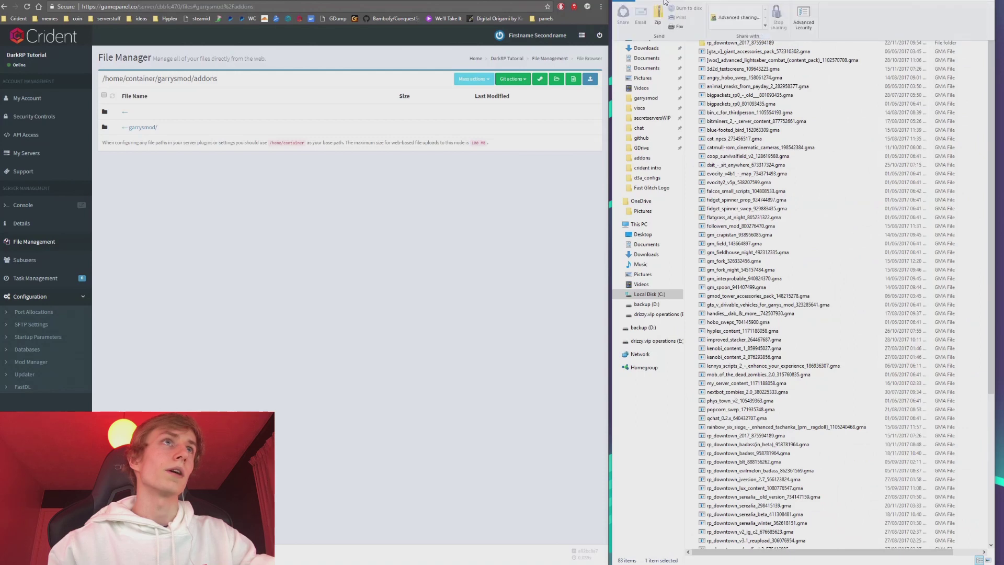
pyautogui.click(658, 21)
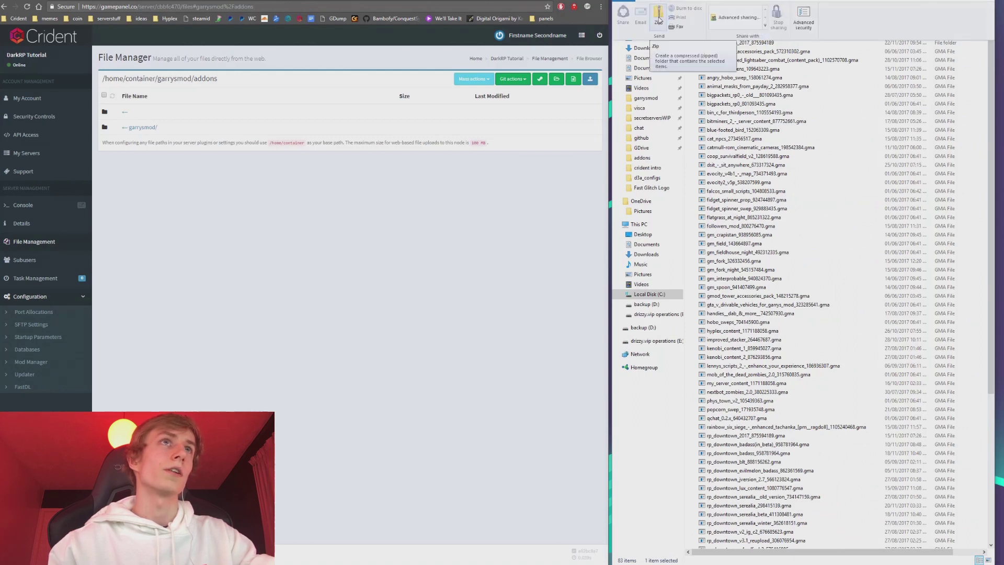
pyautogui.click(784, 348)
pyautogui.click(805, 418)
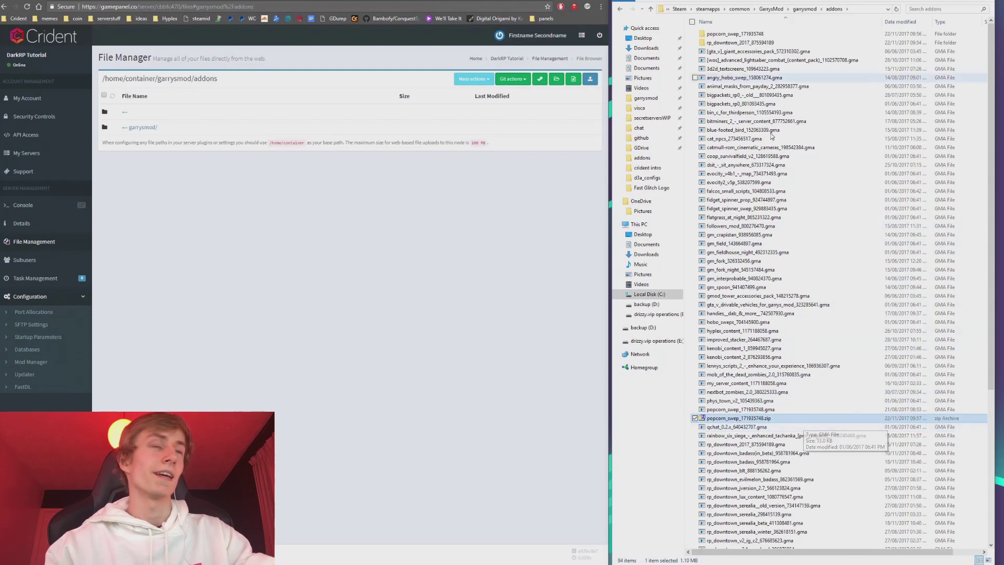
pyautogui.rightClick(819, 32)
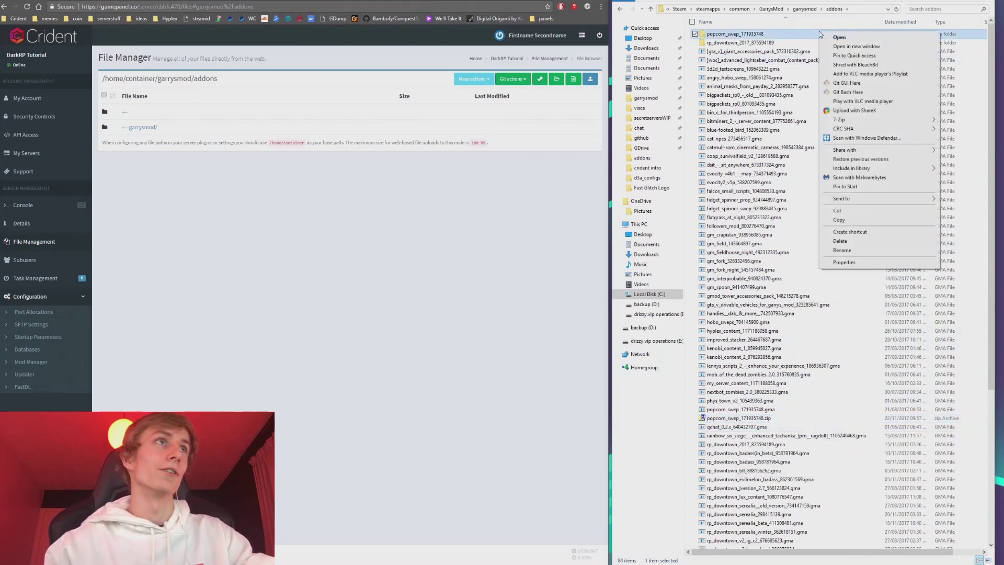
pyautogui.moveTo(837, 120)
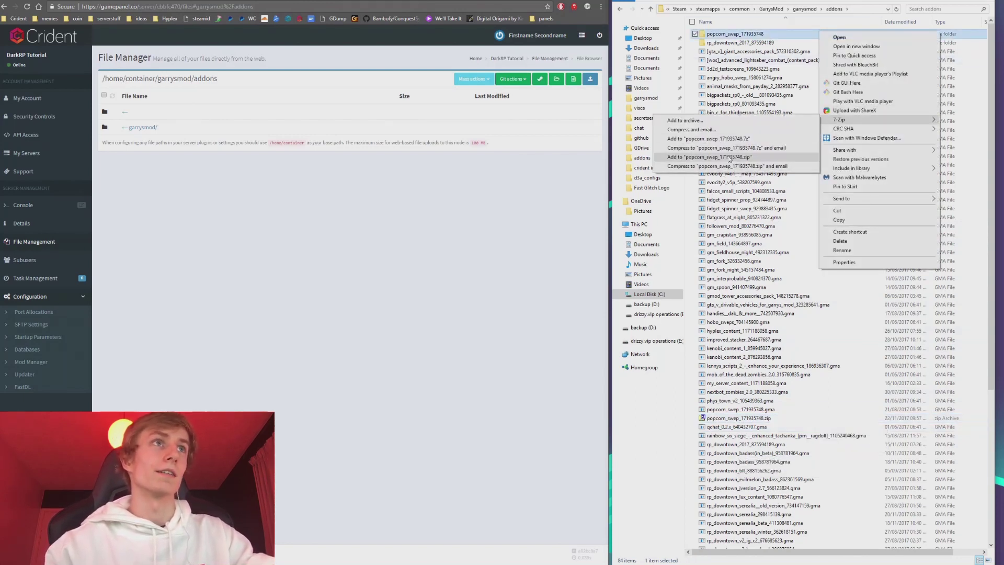
# Upload popcorn_swep_171935748.zip to the server's garrysmod/addons folder and decompress it there.
pyautogui.click(794, 418)
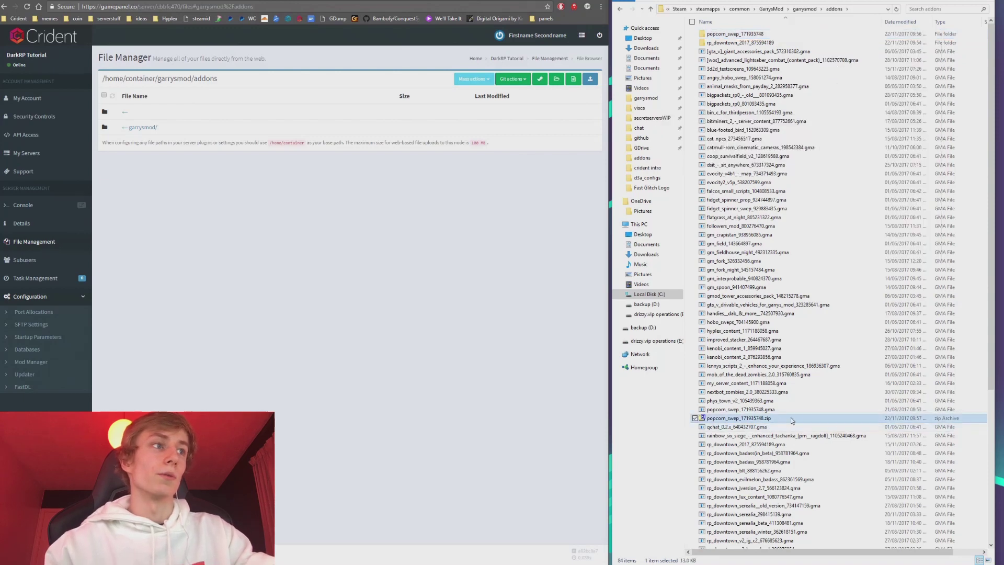
pyautogui.moveTo(801, 419); pyautogui.dragTo(240, 118)
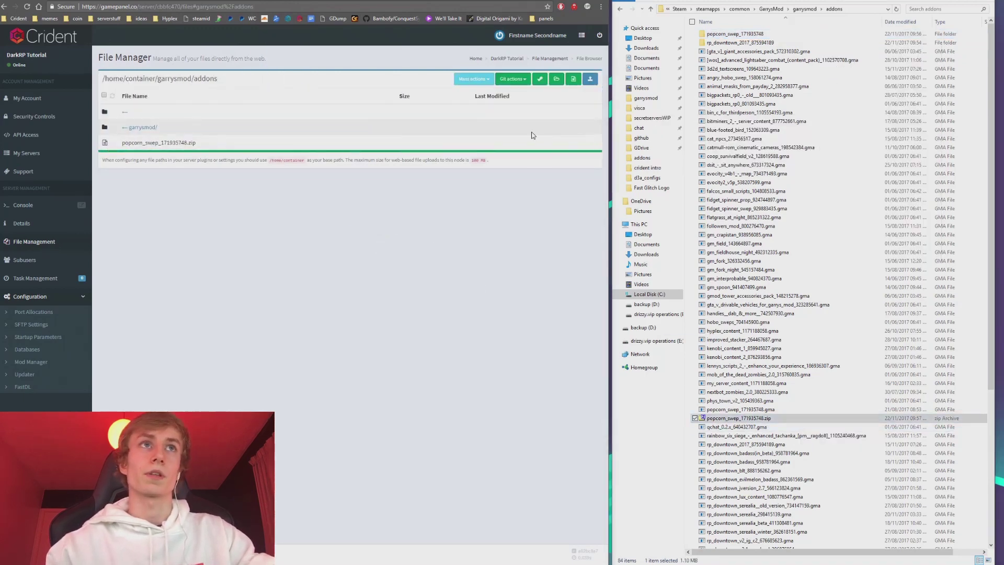
pyautogui.click(112, 96)
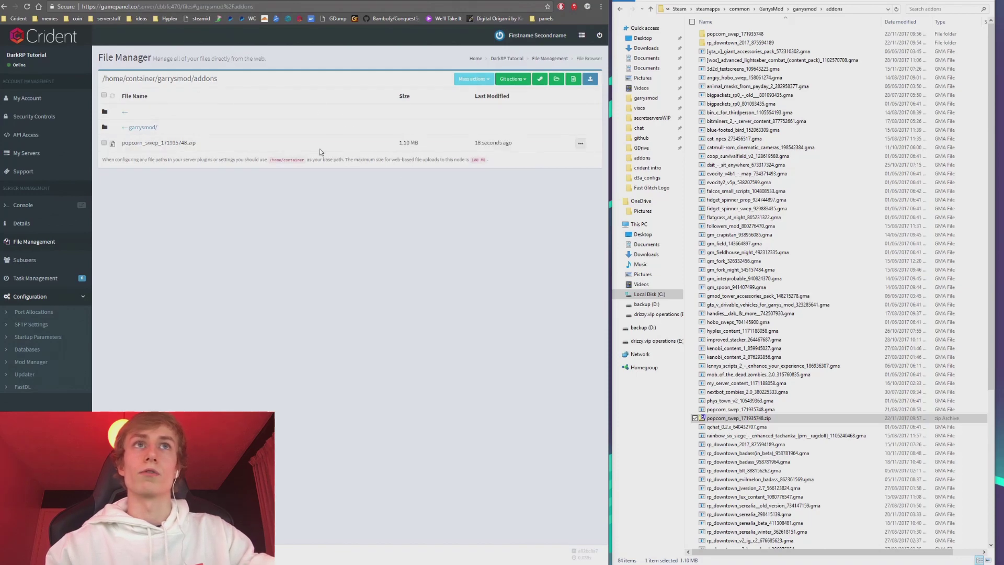
pyautogui.click(580, 143)
pyautogui.click(544, 192)
# Delete popcorn_swep_171935748.zip from the server's addons folder.
pyautogui.click(581, 160)
pyautogui.click(561, 264)
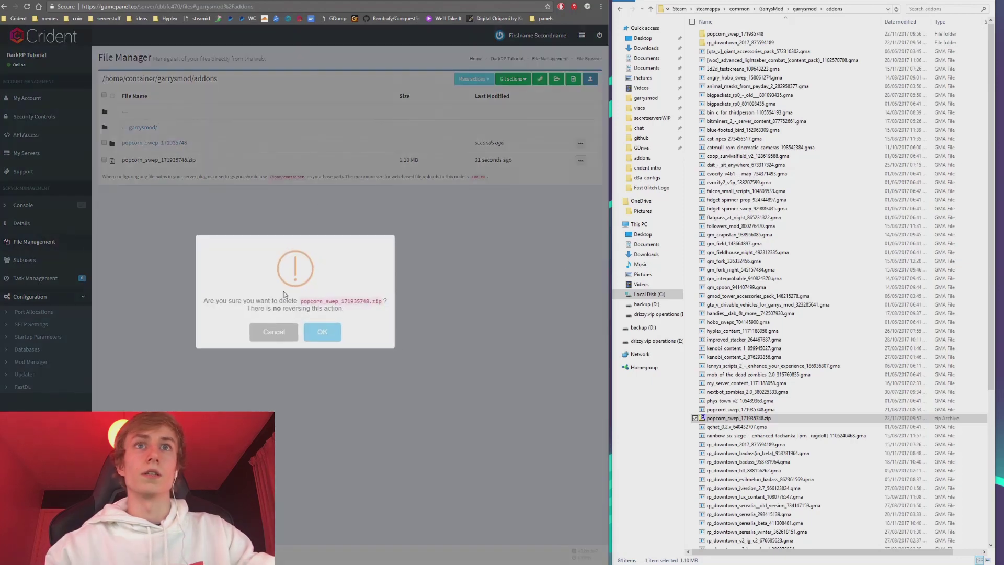
pyautogui.click(320, 332)
pyautogui.click(295, 338)
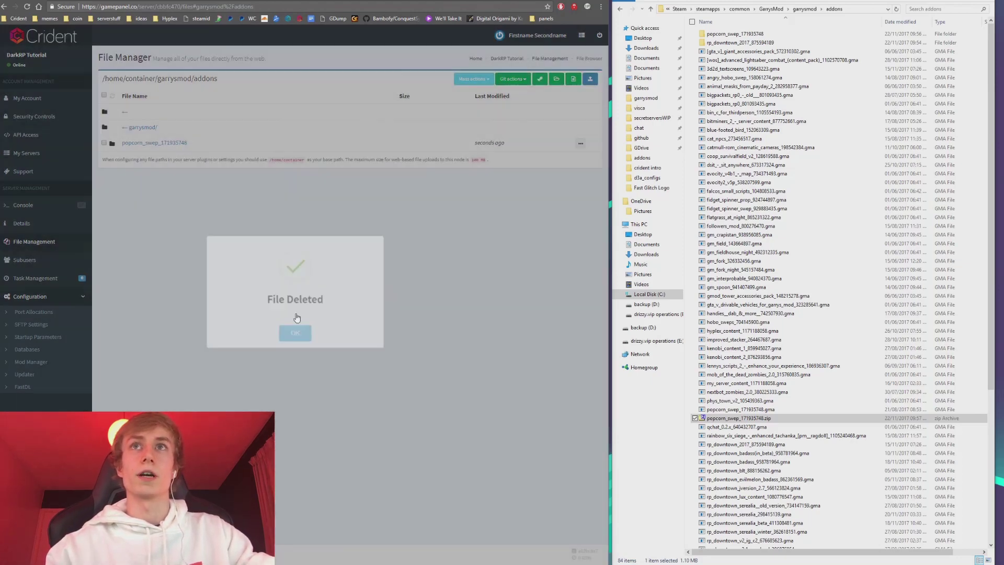
# Open the server's popcorn_swep_171935748 addon folder and copy the workshop ID from its path.
pyautogui.click(277, 142)
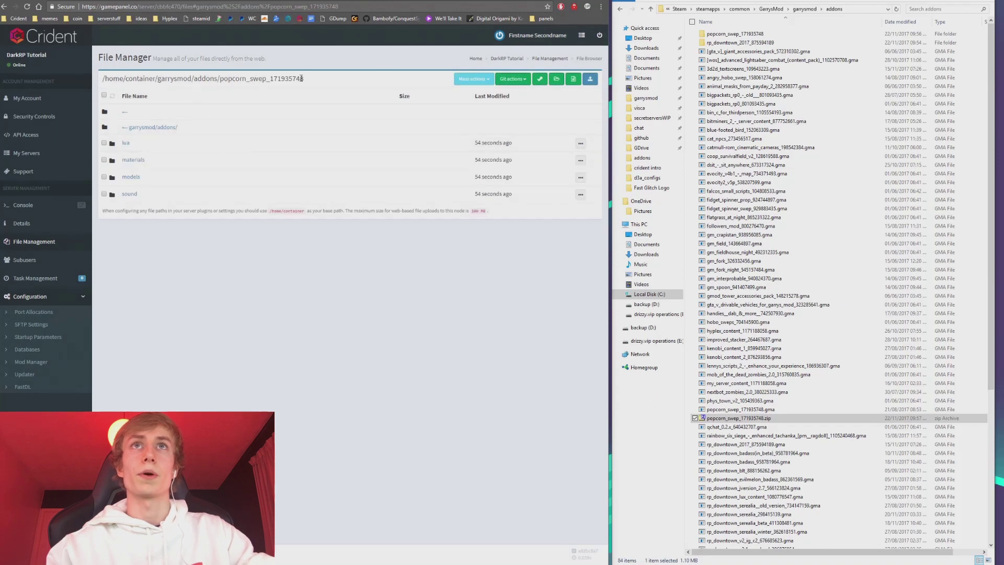
pyautogui.doubleClick(282, 78)
pyautogui.moveTo(309, 79); pyautogui.dragTo(268, 79)
pyautogui.hotkey('ctrl', 'c')
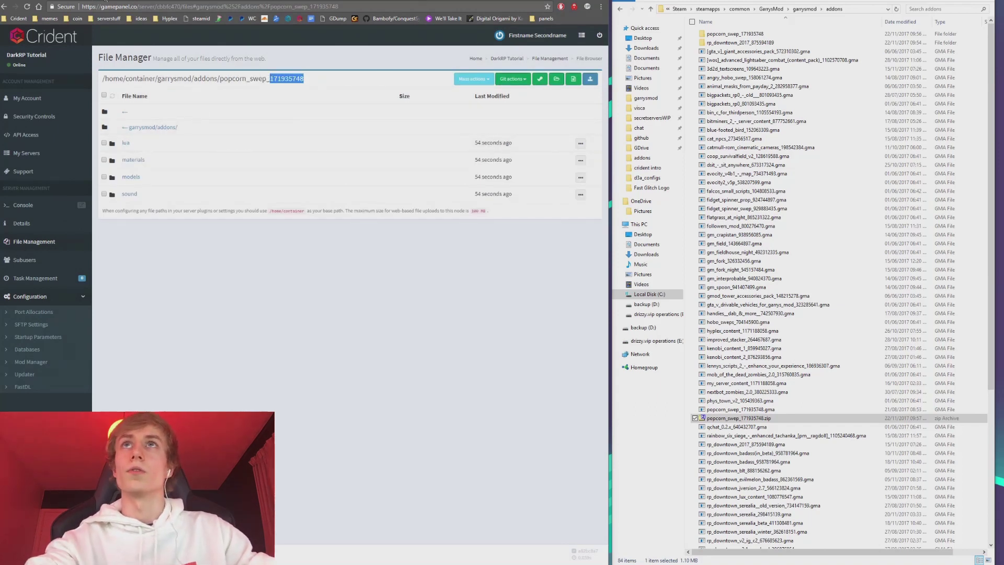
# Open the Steam Workshop page at steamcommunity.com/sharedfiles in a new browser tab.
pyautogui.hotkey('ctrl', 't')
pyautogui.write('steamcom')
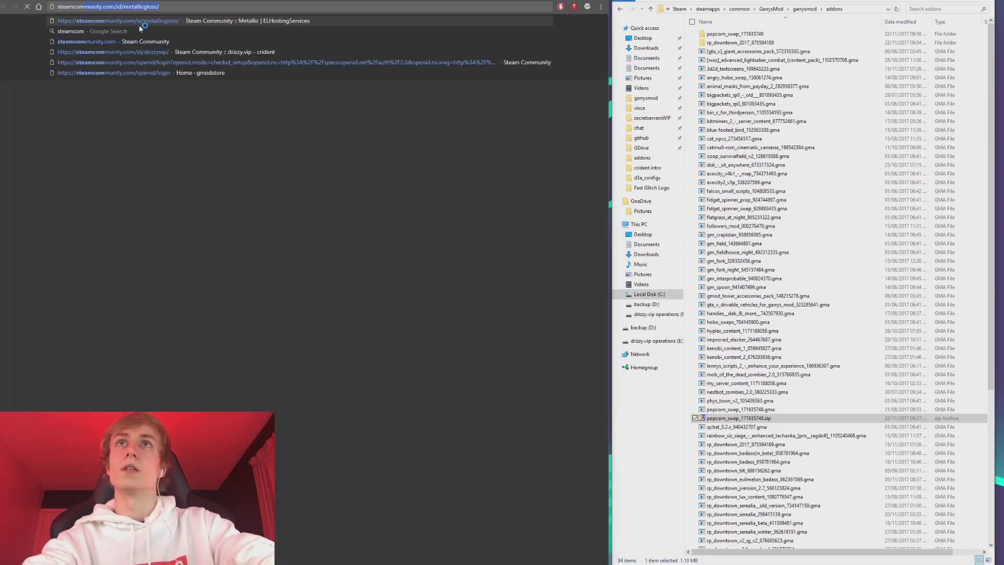
pyautogui.press('Down')
pyautogui.press('Up')
pyautogui.hotkey('ctrl', 'BackSpace')
pyautogui.hotkey('ctrl', 'BackSpace')
pyautogui.write('shared')
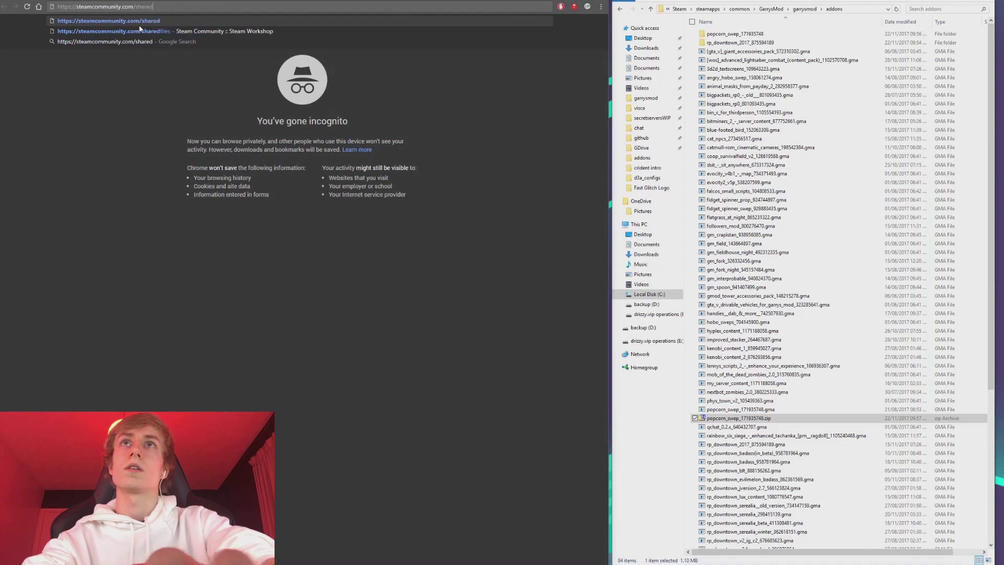
pyautogui.click(140, 30)
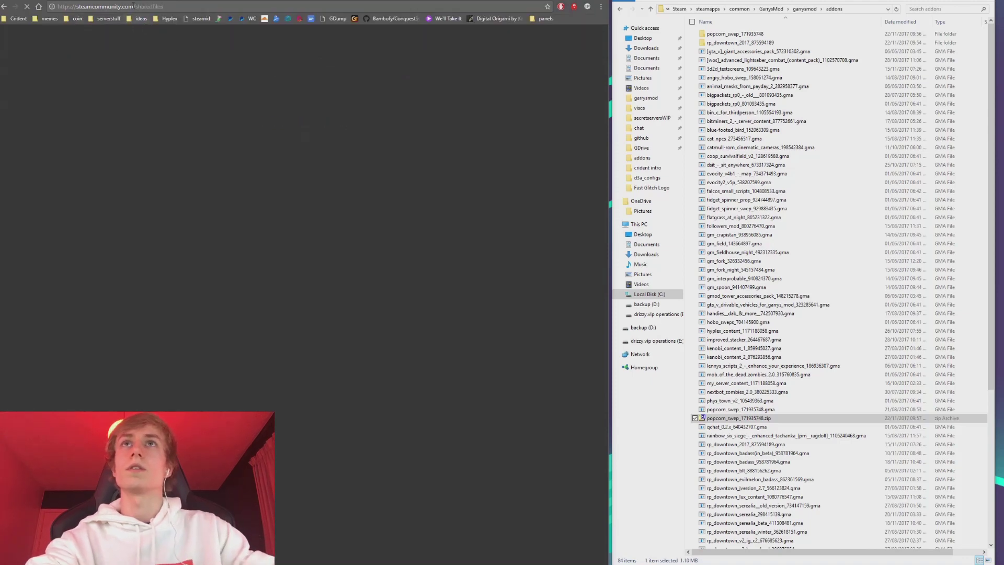
# Open a workshop item and replace the ID in its address with 171935748 to load the matching item page.
pyautogui.scroll(-7, 301, 249)
pyautogui.scroll(7, 300, 249)
pyautogui.click(231, 238)
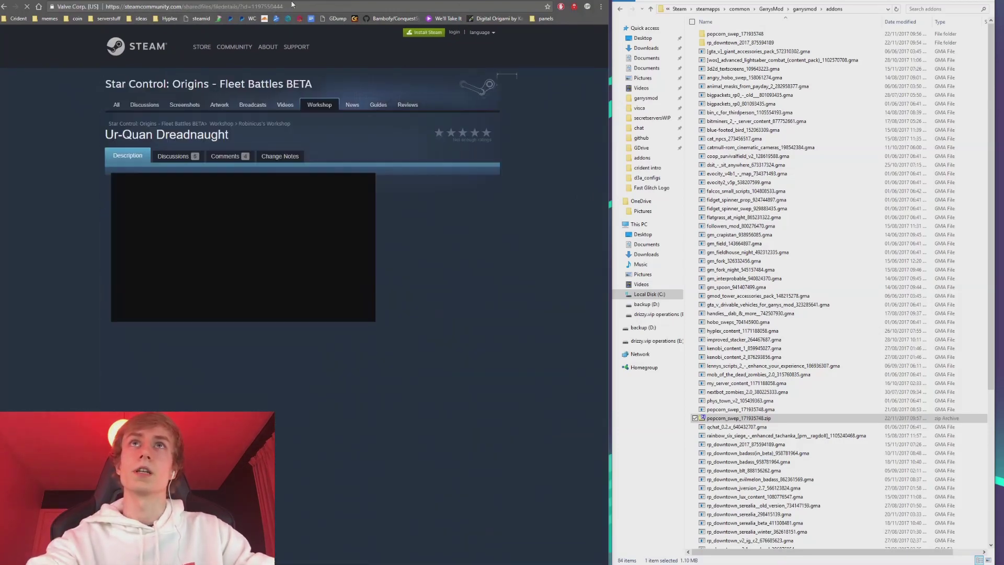
pyautogui.moveTo(326, 7); pyautogui.dragTo(252, 7)
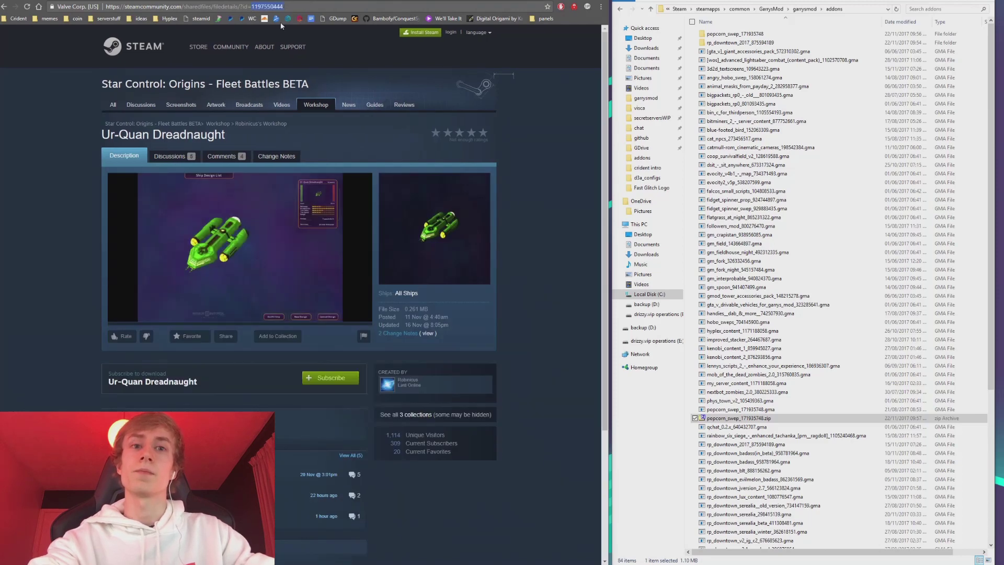
pyautogui.hotkey('ctrl', 'v')
pyautogui.press('Return')
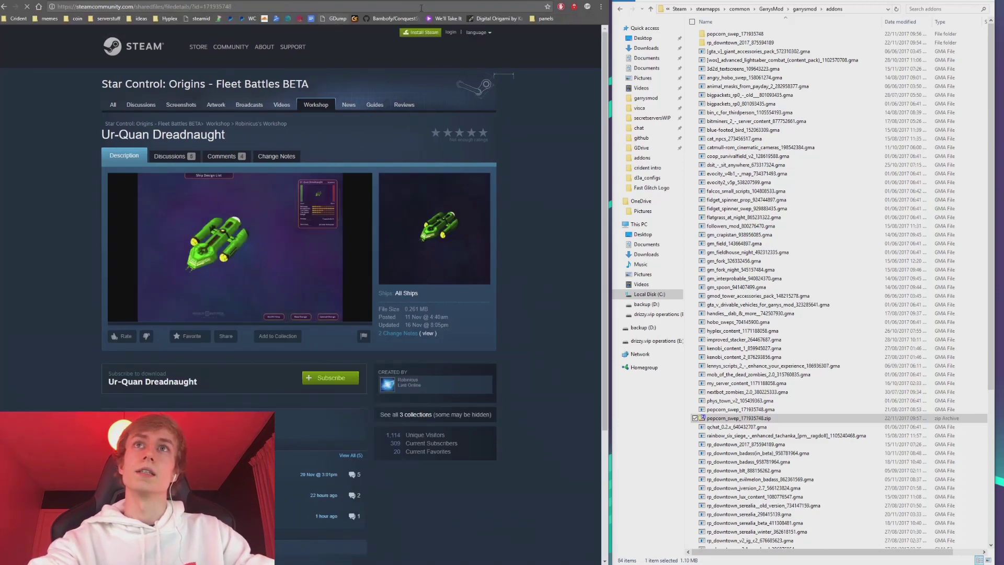
pyautogui.moveTo(188, 134); pyautogui.dragTo(101, 134)
# Copy the ID 171935748 from the popcorn addon folder's path in the file manager, and return to garrysmod/addons.
pyautogui.hotkey('ctrl', 'tab')
pyautogui.moveTo(320, 78); pyautogui.dragTo(271, 78)
pyautogui.hotkey('ctrl', 'c')
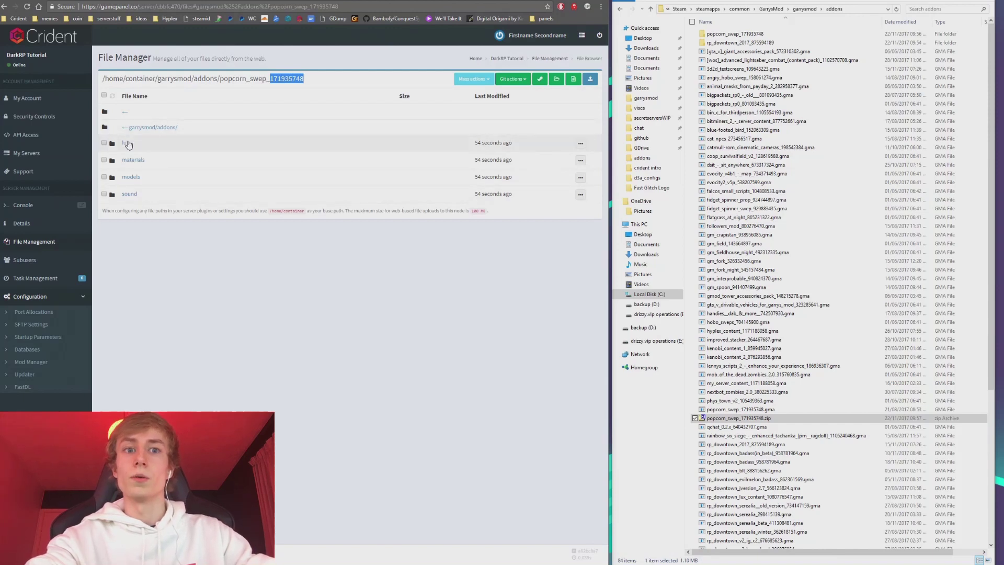
pyautogui.click(174, 128)
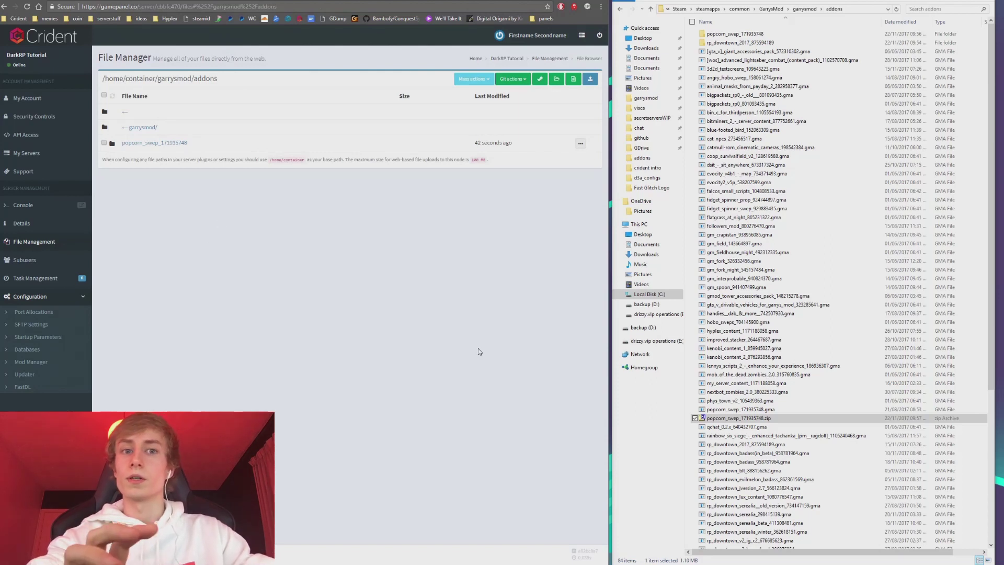
# Point out the workshop ID within the name of the local rp_downtown_2017_875594189.gma file.
pyautogui.click(847, 296)
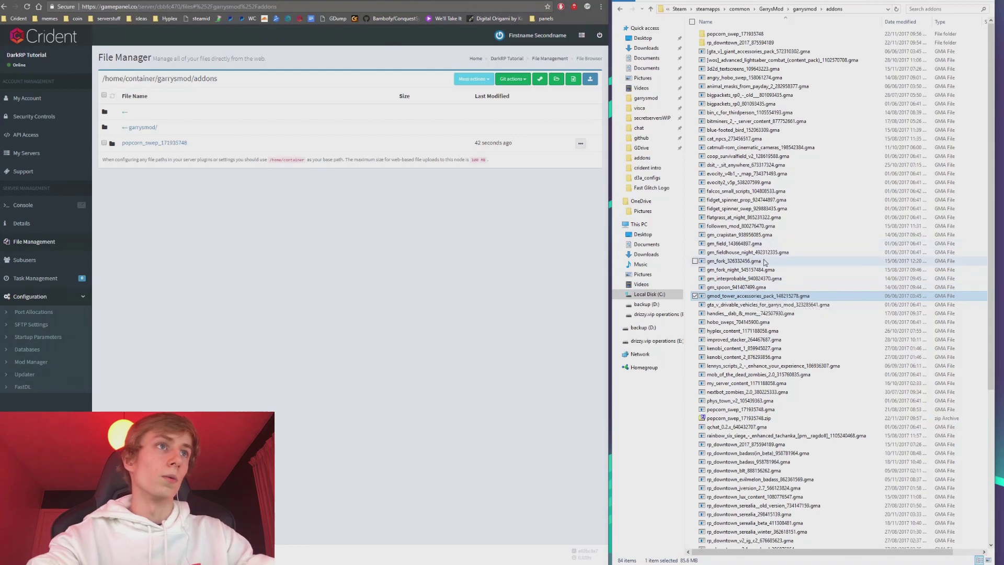
pyautogui.click(757, 45)
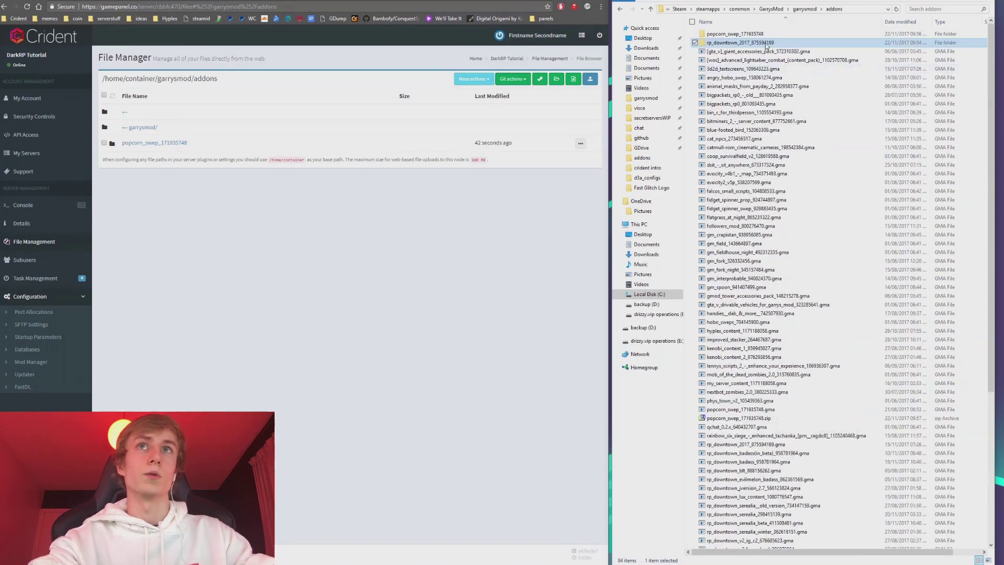
pyautogui.click(325, 148)
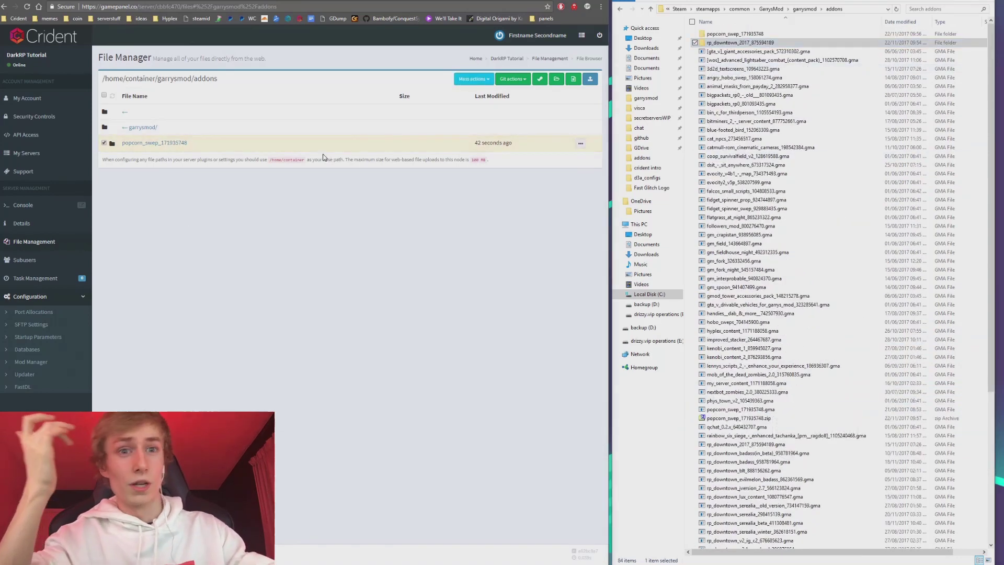
pyautogui.scroll(-8, 826, 230)
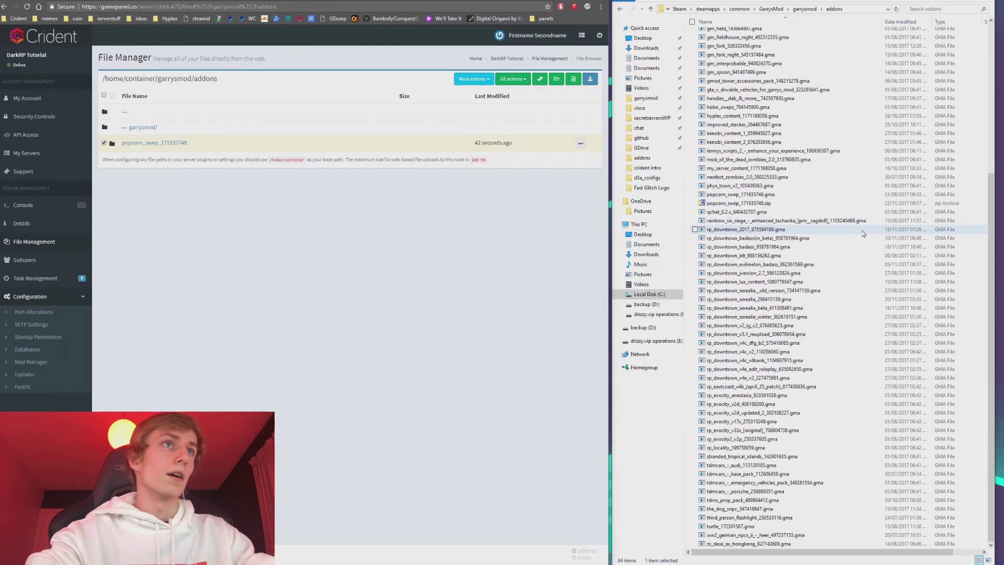
pyautogui.click(820, 180)
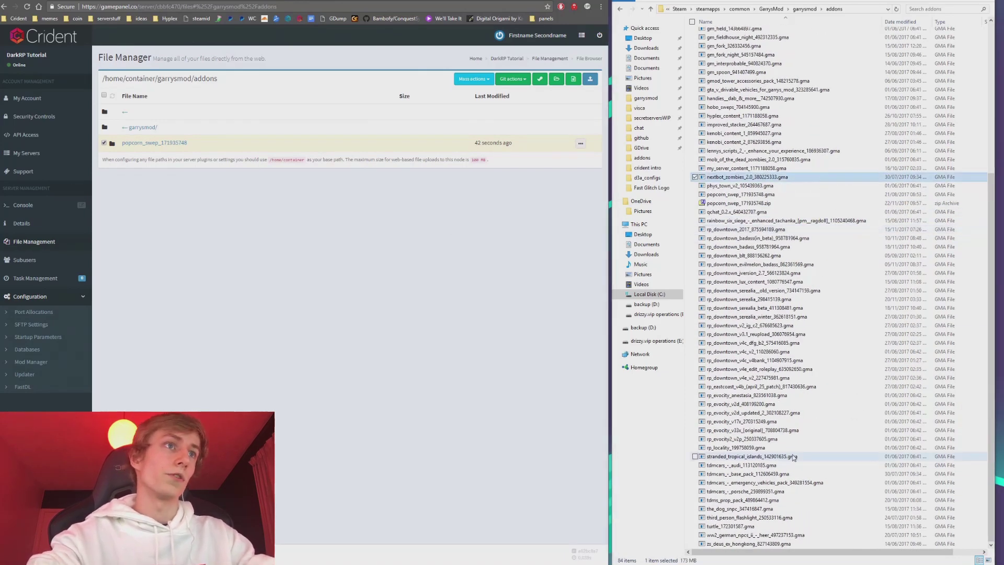
pyautogui.click(772, 231)
pyautogui.click(771, 230)
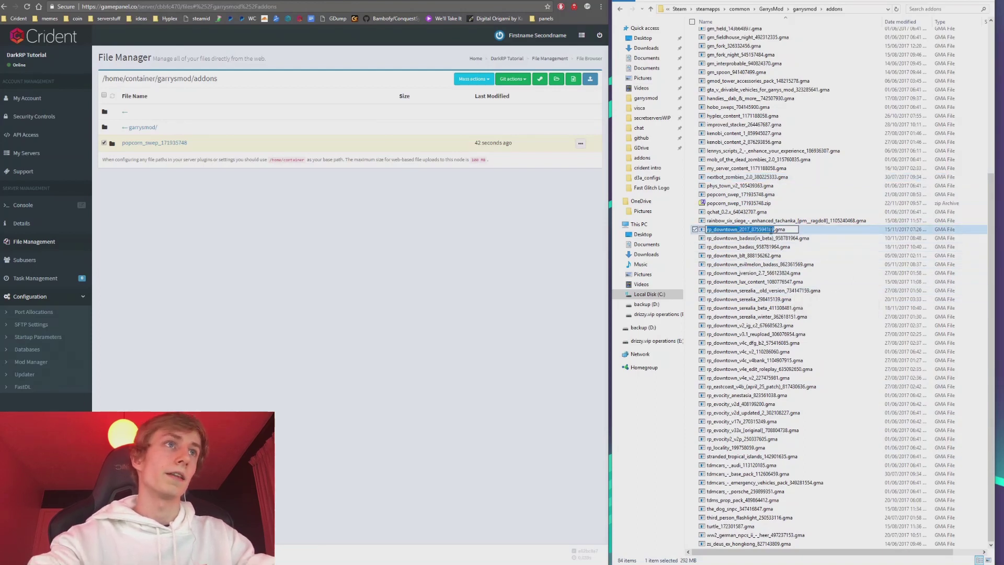
pyautogui.moveTo(774, 230); pyautogui.dragTo(751, 231)
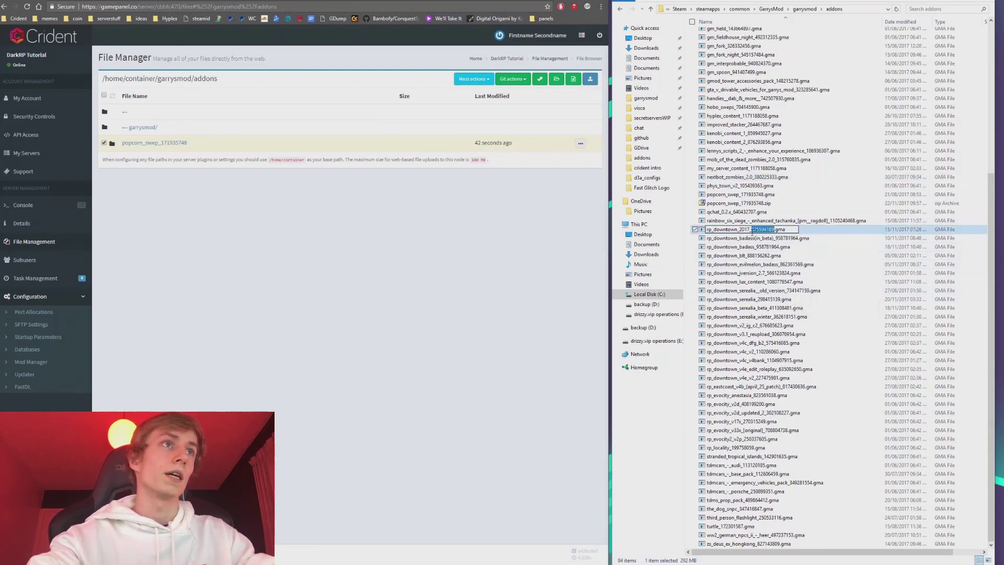
pyautogui.click(477, 278)
# Try to download workshop addon 171935748 into the server's garrysmod/addons folder.
pyautogui.click(540, 79)
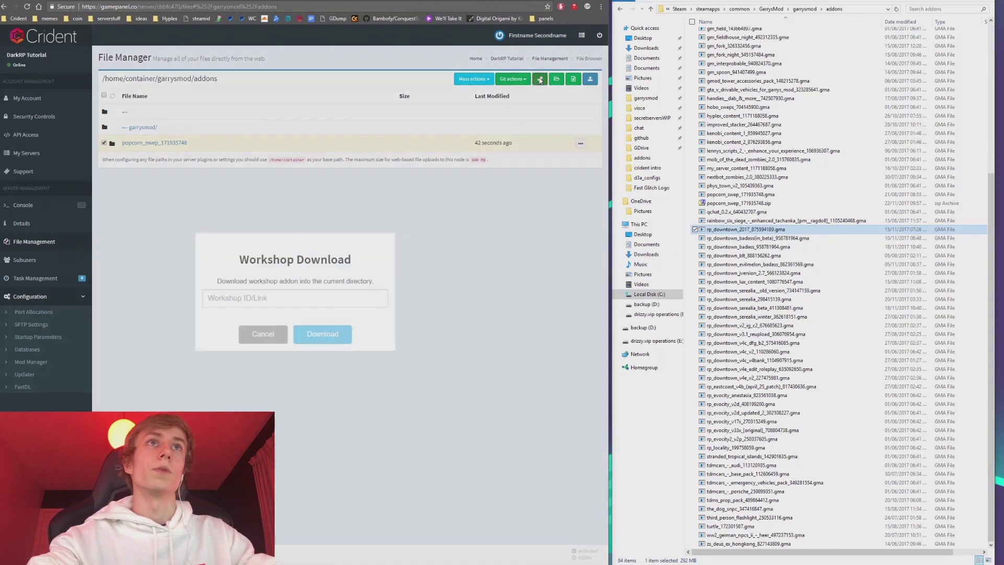
pyautogui.hotkey('ctrl', 'v')
pyautogui.click(321, 336)
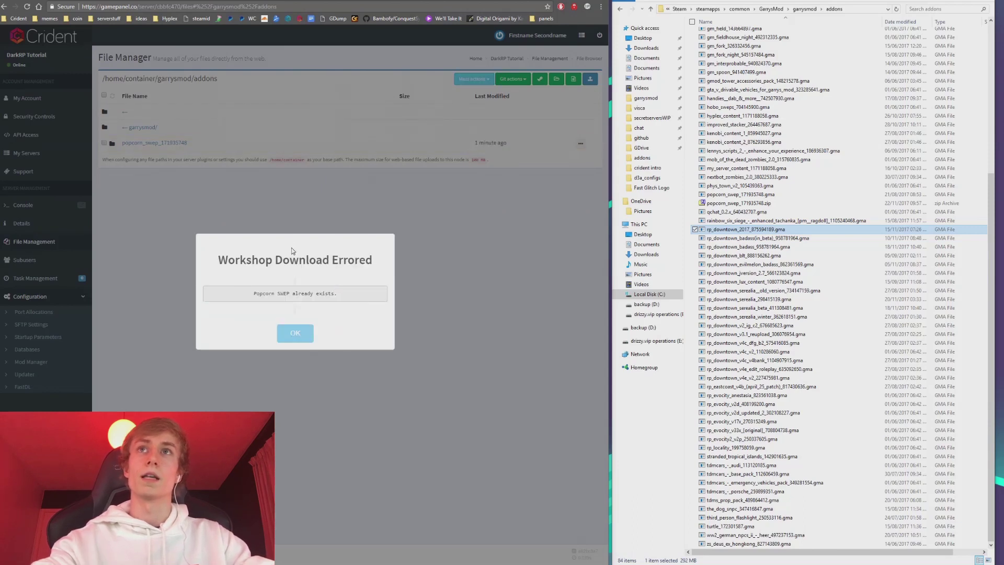
pyautogui.moveTo(245, 300); pyautogui.dragTo(361, 296)
pyautogui.click(310, 307)
pyautogui.click(298, 338)
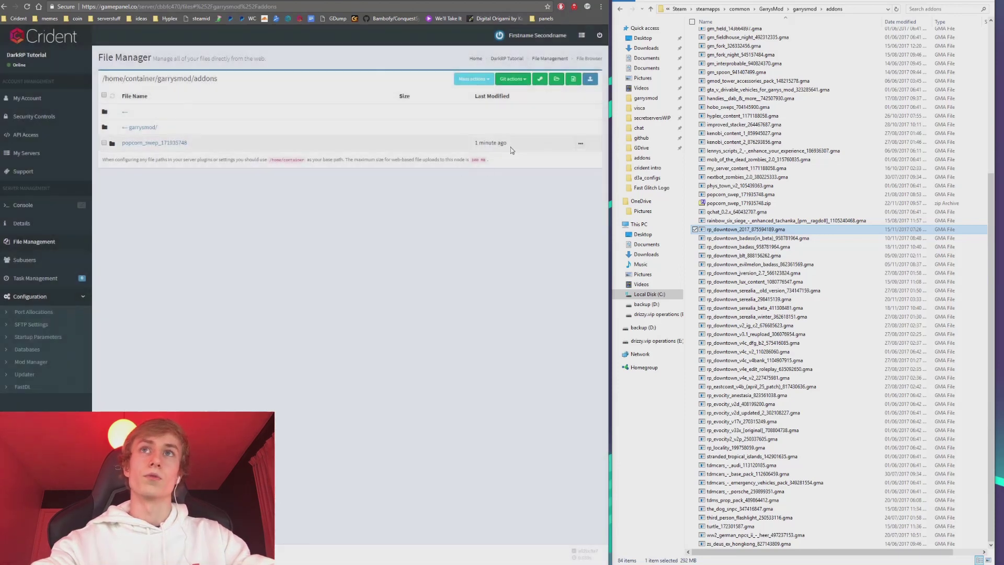
pyautogui.click(280, 5)
pyautogui.hotkey('ctrl', 'v')
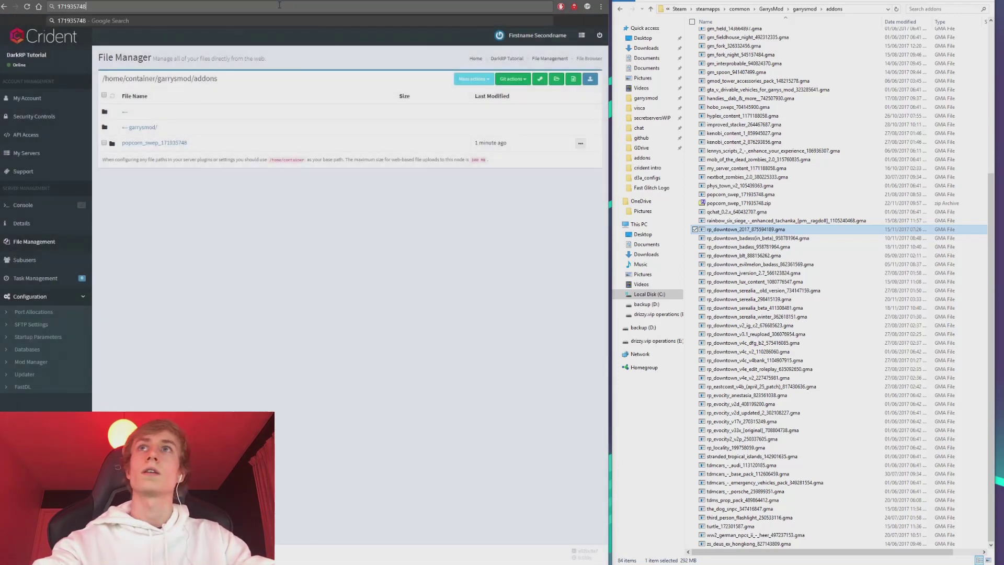
pyautogui.press('Escape')
# Try to copy the workshop ID from the name of the local rp_downtown_2017_875594189.gma file.
pyautogui.click(775, 235)
pyautogui.click(774, 230)
pyautogui.moveTo(775, 230); pyautogui.dragTo(753, 230)
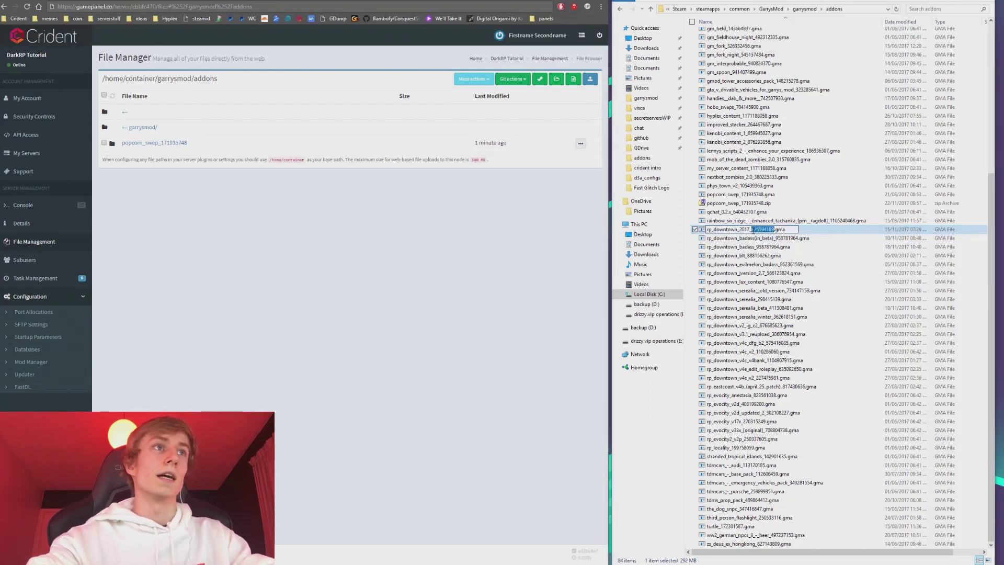
pyautogui.rightClick(751, 230)
pyautogui.click(382, 245)
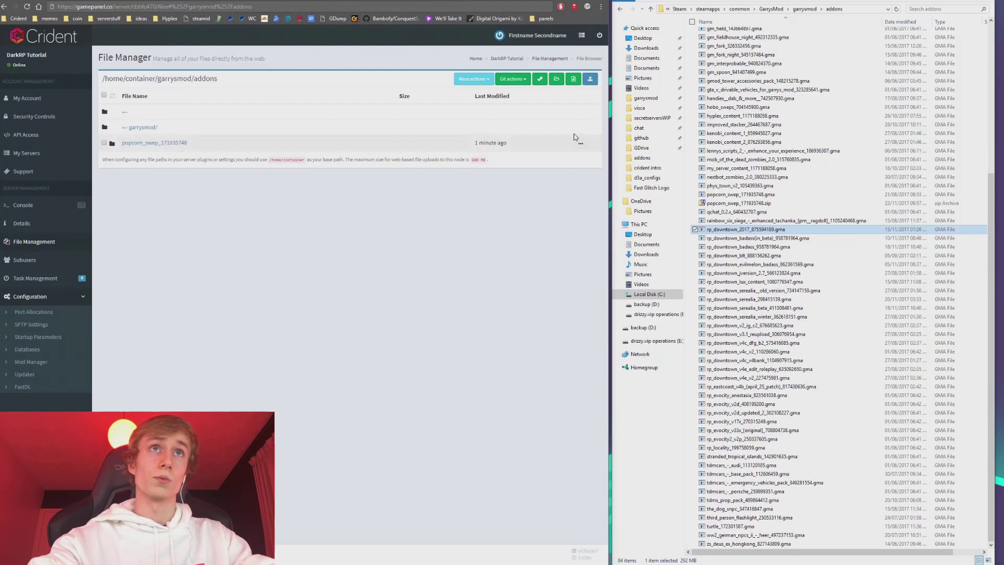
# Set up a workshop download into the server's addons folder with the ID 875594189 copied from the local rp_downtown_2017 file name.
pyautogui.click(540, 79)
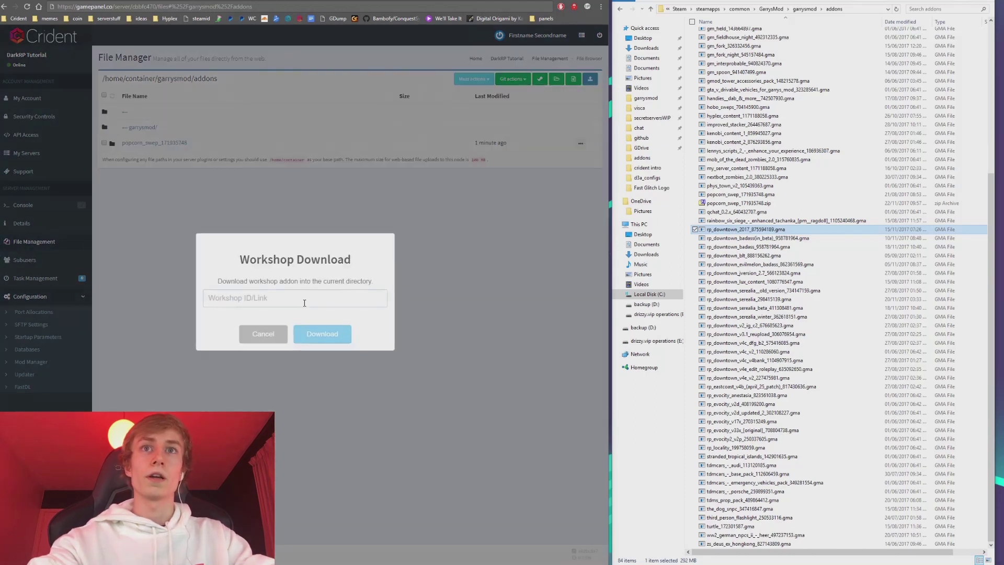
pyautogui.hotkey('ctrl', 'v')
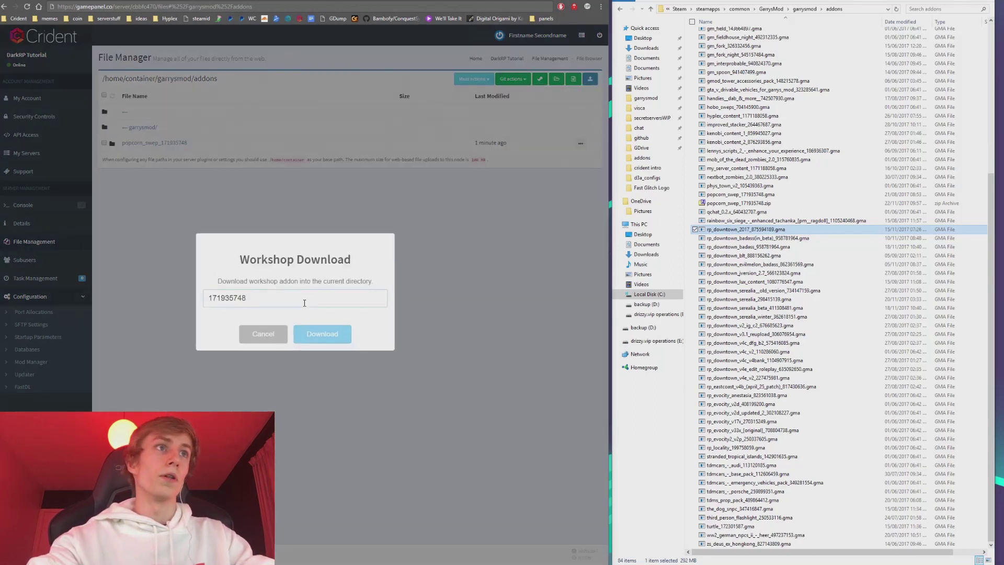
pyautogui.click(773, 230)
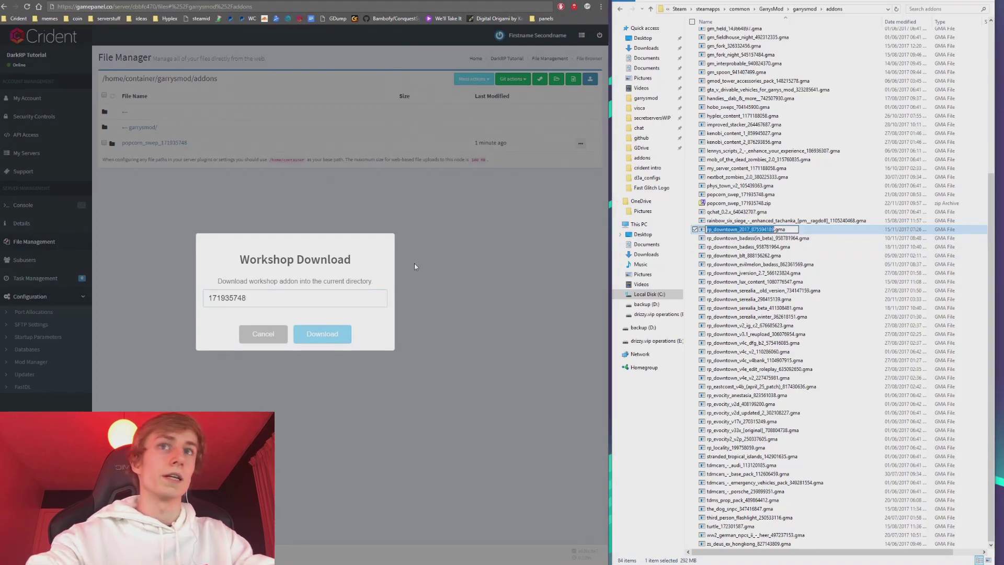
pyautogui.hotkey('ctrl', 'c')
pyautogui.doubleClick(276, 300)
pyautogui.hotkey('ctrl', 'v')
pyautogui.moveTo(279, 300); pyautogui.dragTo(70, 289)
pyautogui.press('BackSpace')
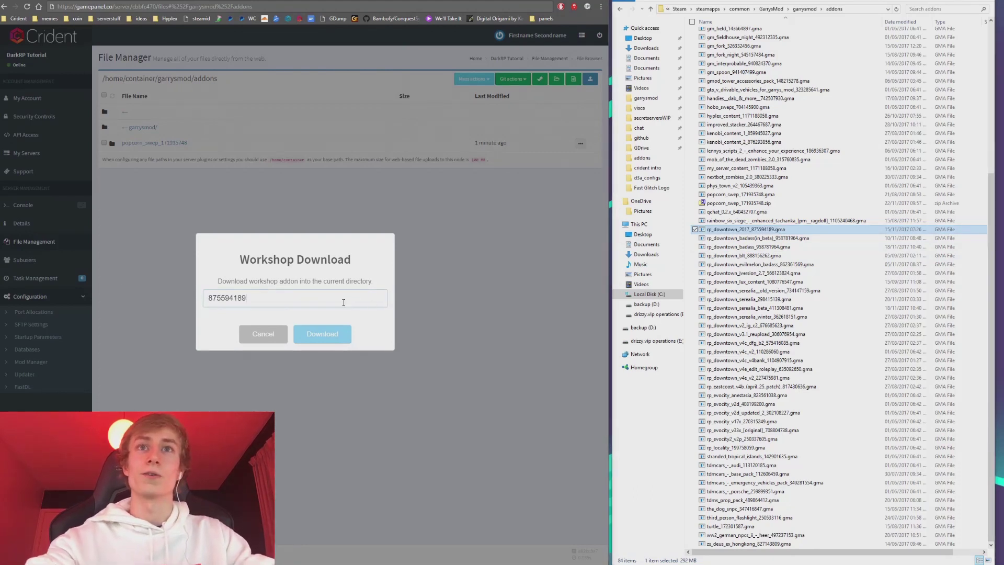
# Start the download of workshop addon 875594189 to the server and point out its download status.
pyautogui.doubleClick(315, 303)
pyautogui.press('BackSpace')
pyautogui.hotkey('ctrl', 'z')
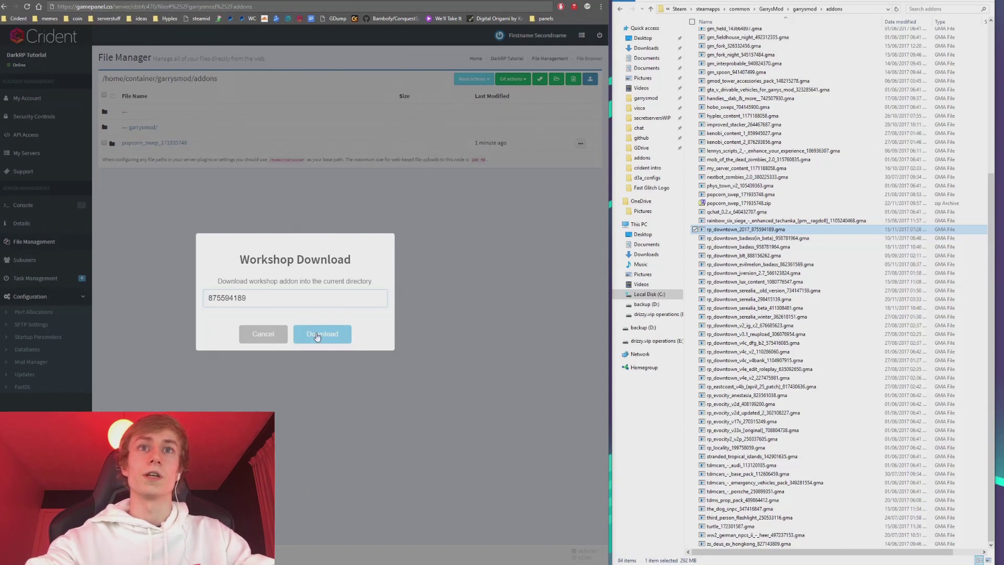
pyautogui.click(317, 336)
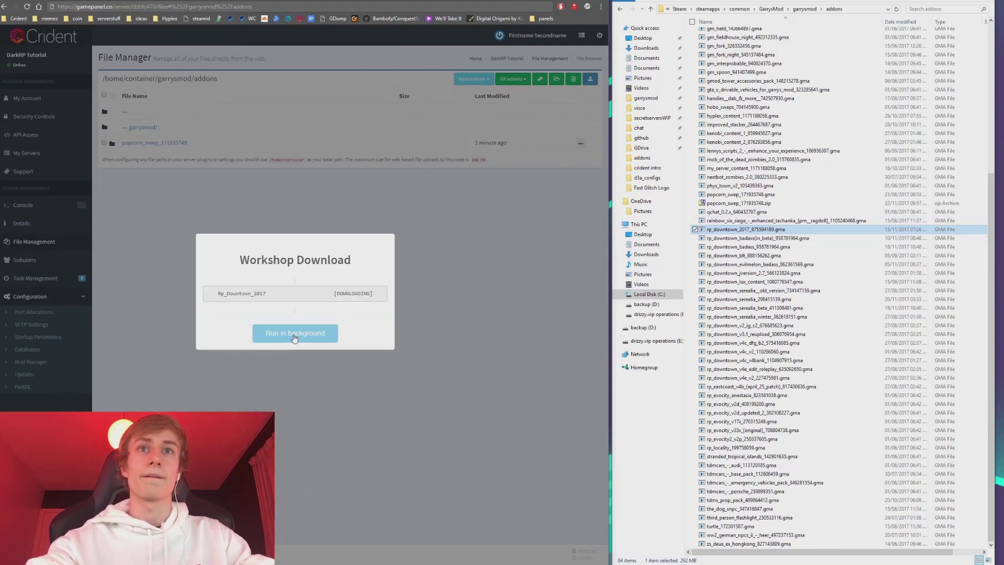
pyautogui.doubleClick(354, 294)
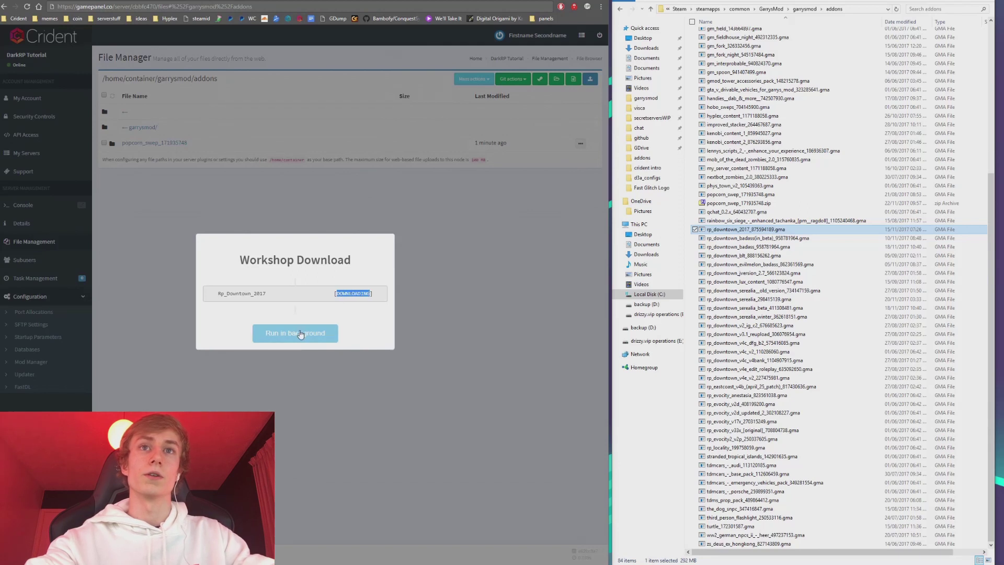
pyautogui.click(688, 225)
pyautogui.click(285, 253)
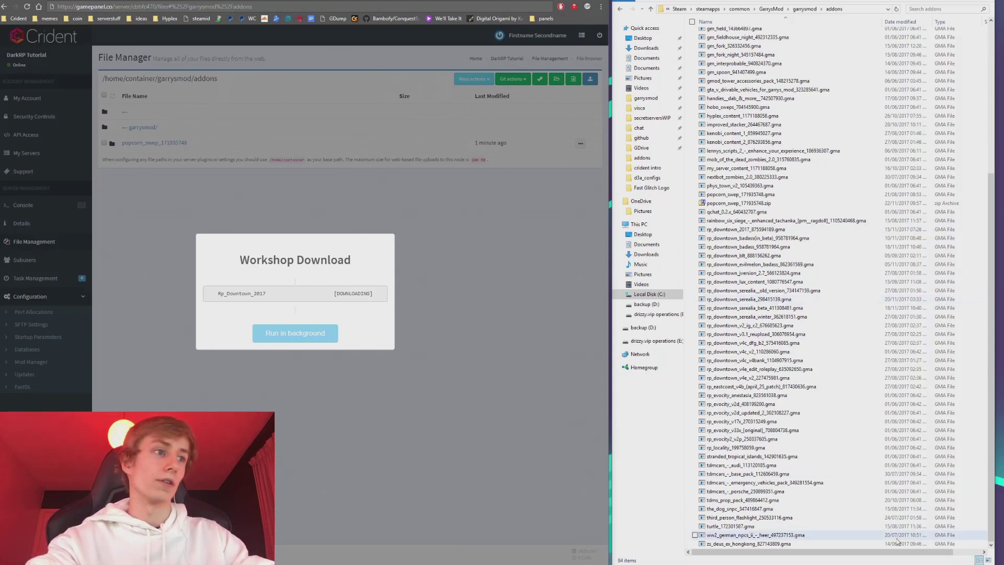
# Switch to Steam, show the profile's Garry's Mod workshop collections, and open the Hyplex DarkRP collection.
pyautogui.rightClick(857, 564)
pyautogui.click(860, 535)
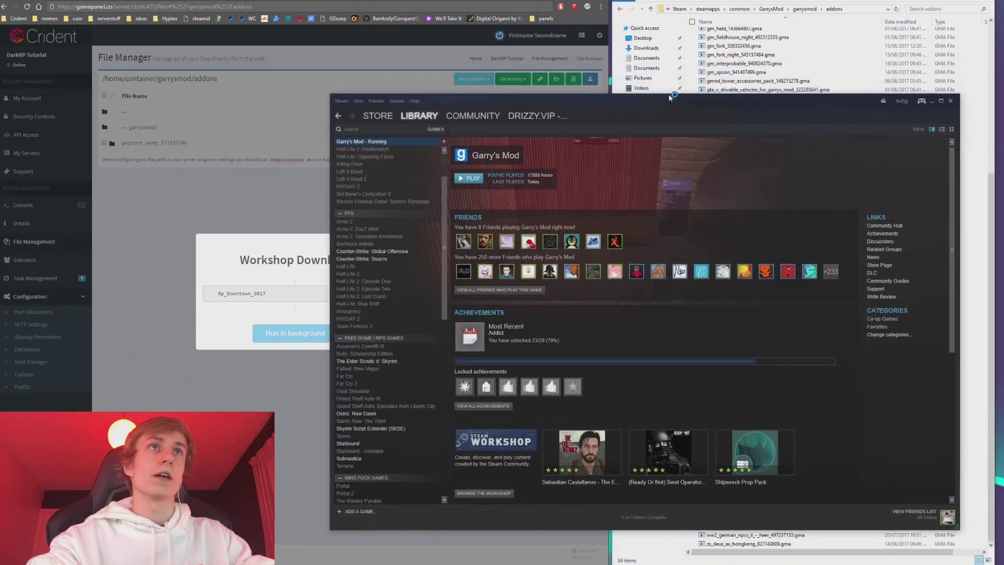
pyautogui.moveTo(527, 116)
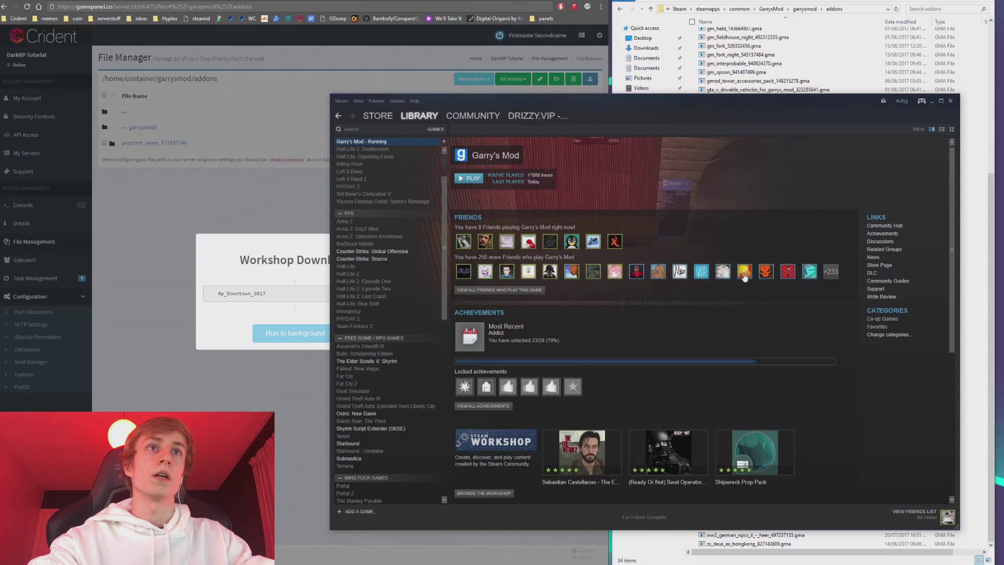
pyautogui.scroll(-1, 507, 455)
pyautogui.click(508, 467)
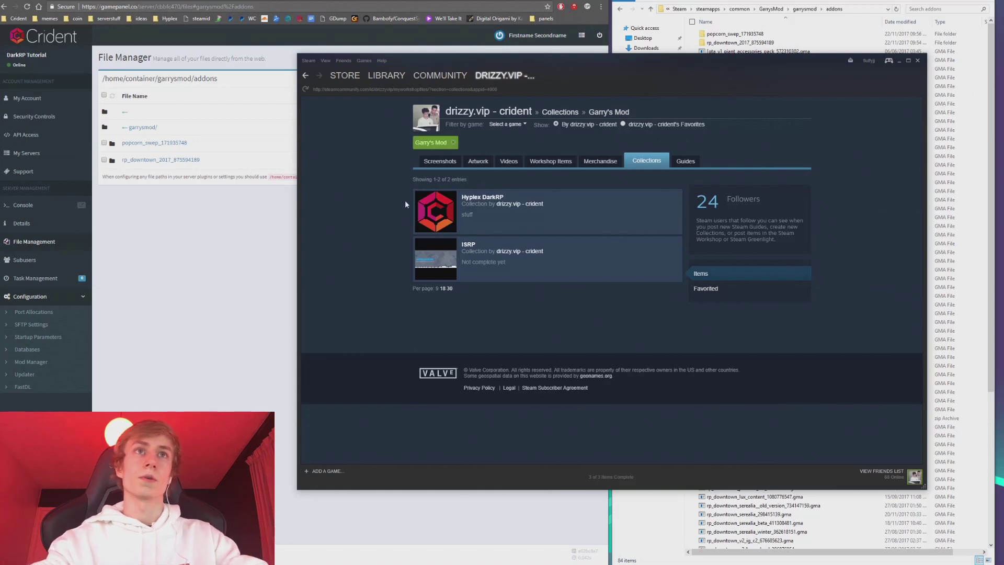
pyautogui.click(527, 224)
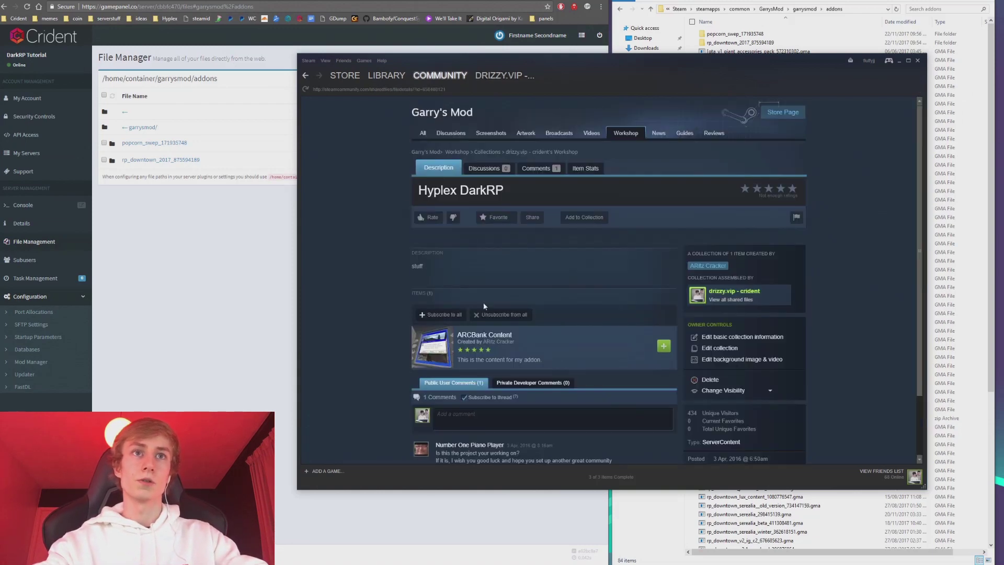
# Look over the items in the Hyplex DarkRP collection and copy the collection's page link.
pyautogui.scroll(-2, 392, 396)
pyautogui.moveTo(529, 263)
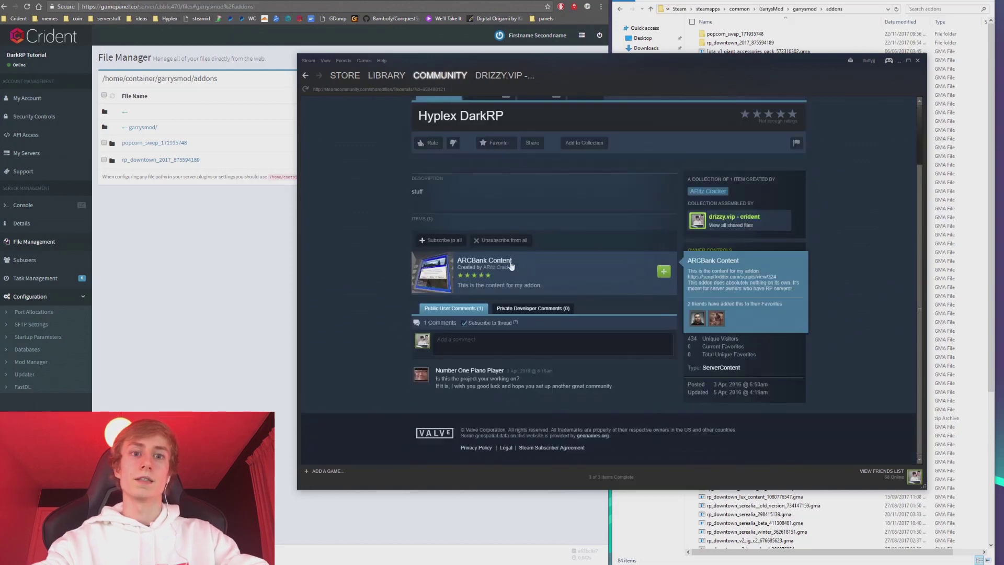
pyautogui.scroll(2, 383, 226)
pyautogui.click(378, 89)
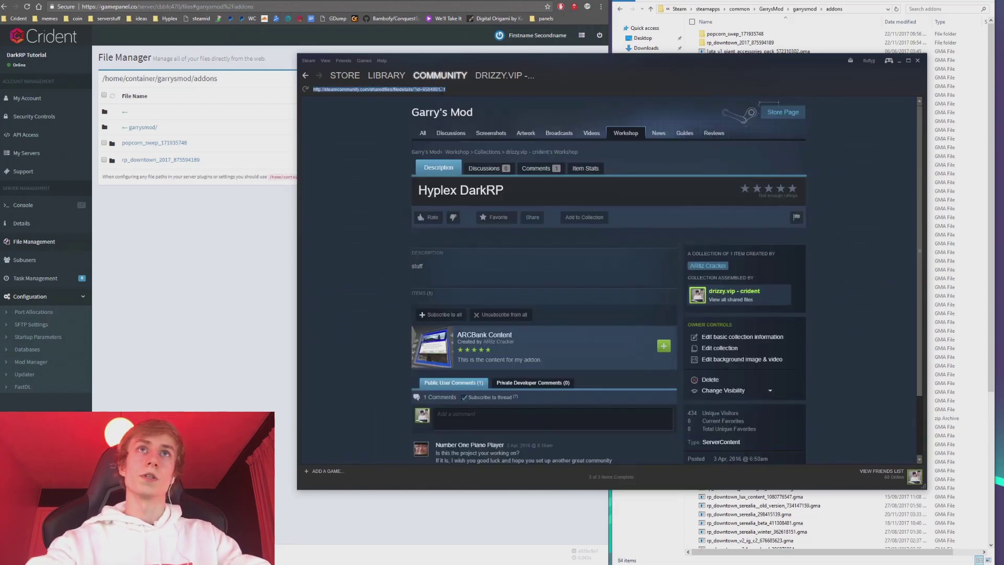
pyautogui.click(477, 99)
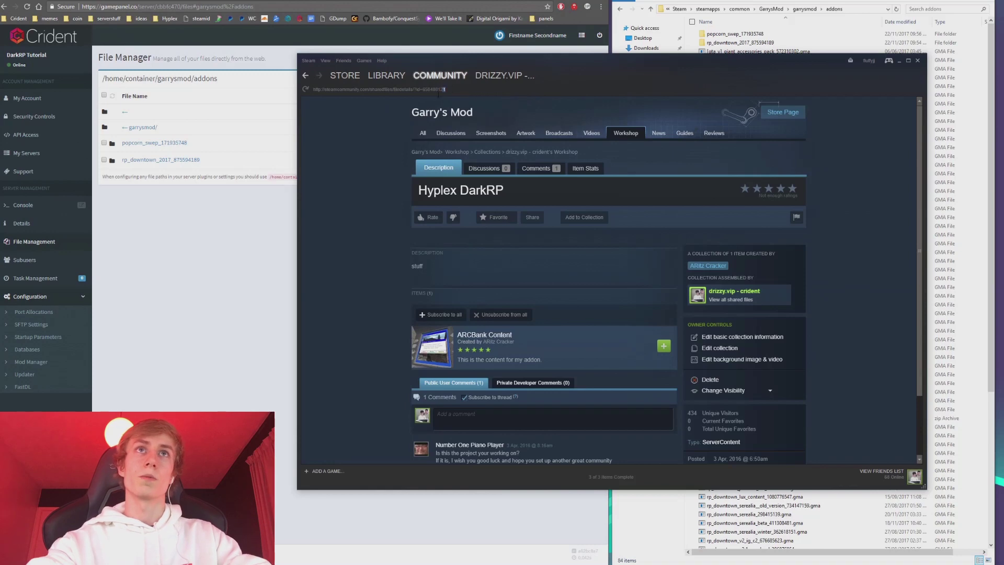
pyautogui.doubleClick(423, 91)
pyautogui.click(422, 89)
# Switch to the game panel's file manager and download the copied workshop collection link, ID 658408121, into the server's addons folder.
pyautogui.click(284, 2)
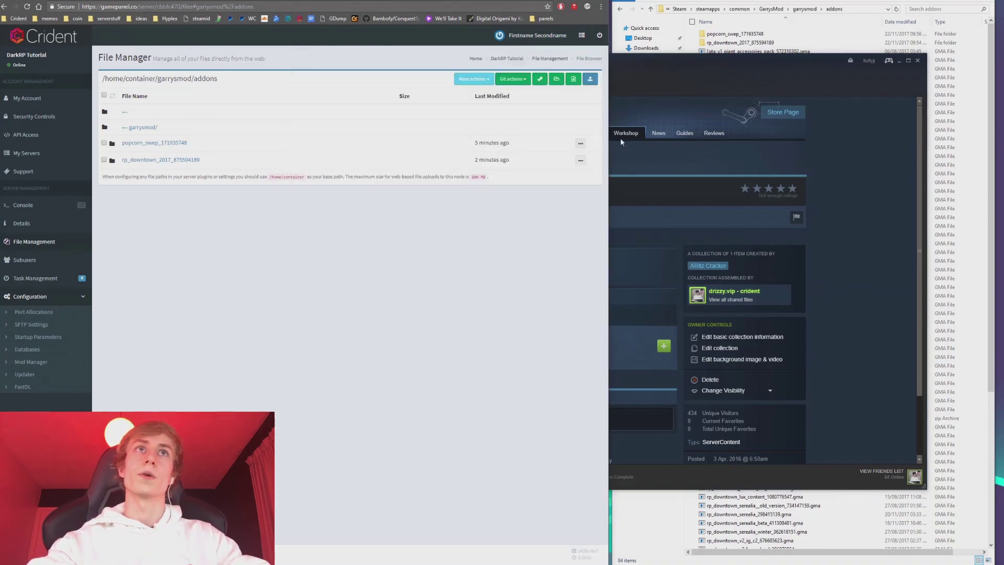
pyautogui.click(539, 78)
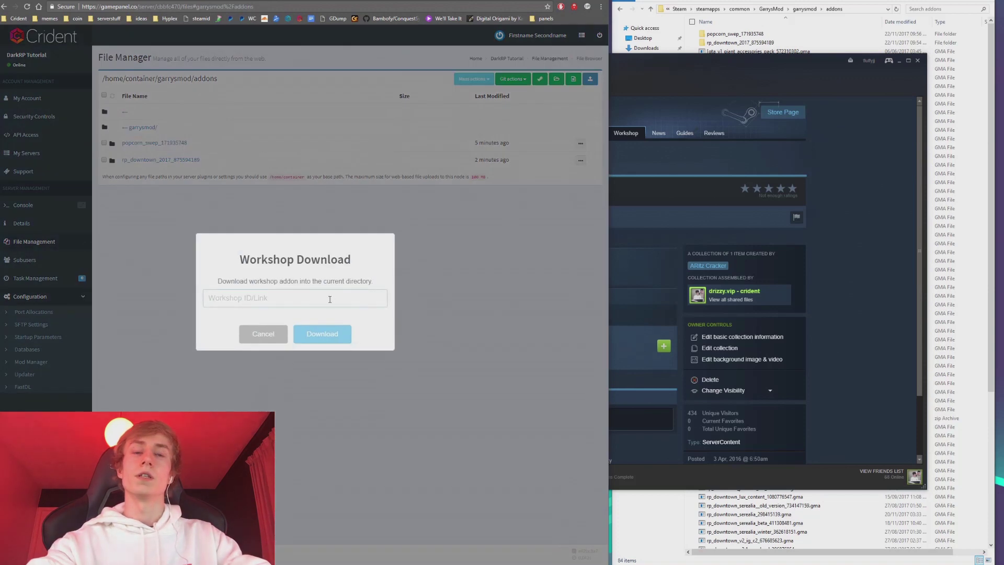
pyautogui.hotkey('ctrl', 'v')
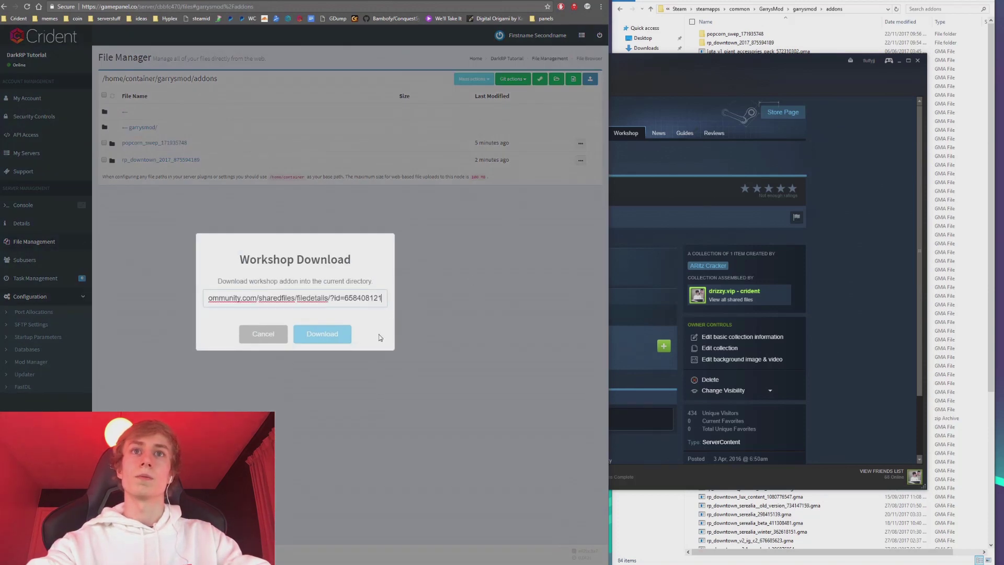
pyautogui.click(328, 335)
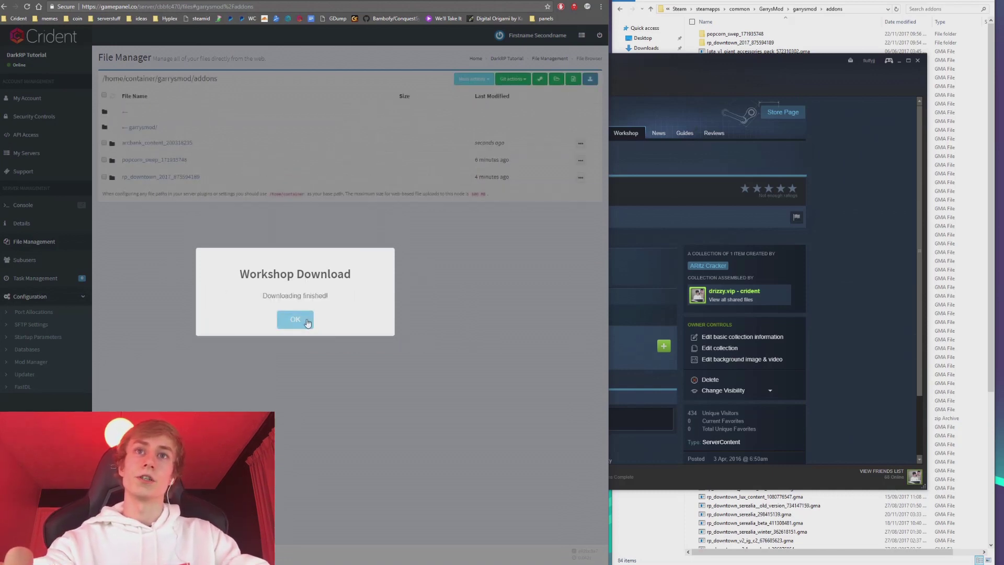
pyautogui.click(295, 319)
# Inspect the downloaded arcbank_content_200318235 folder and its materials subfolder, and return to the addons folder.
pyautogui.click(151, 143)
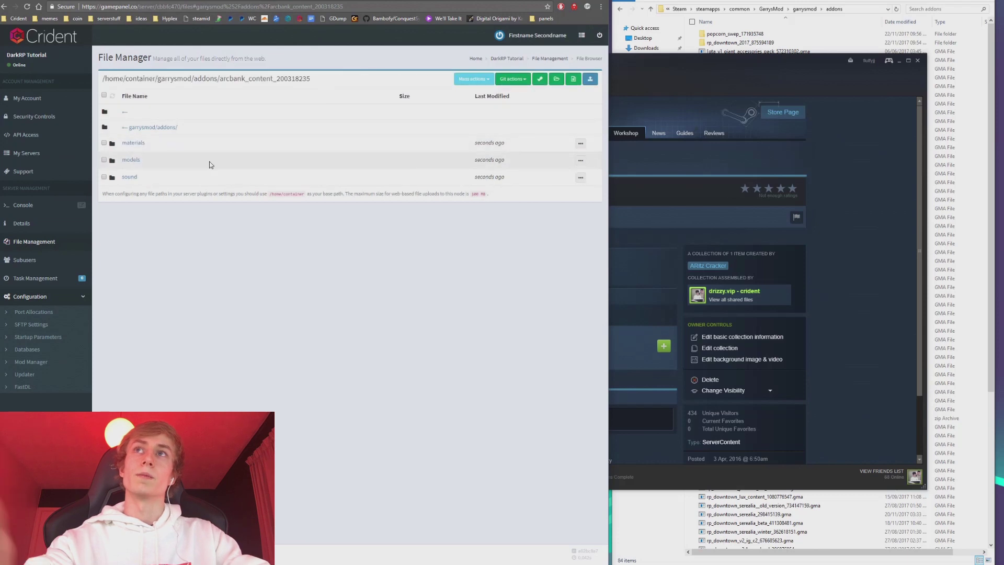
pyautogui.click(137, 142)
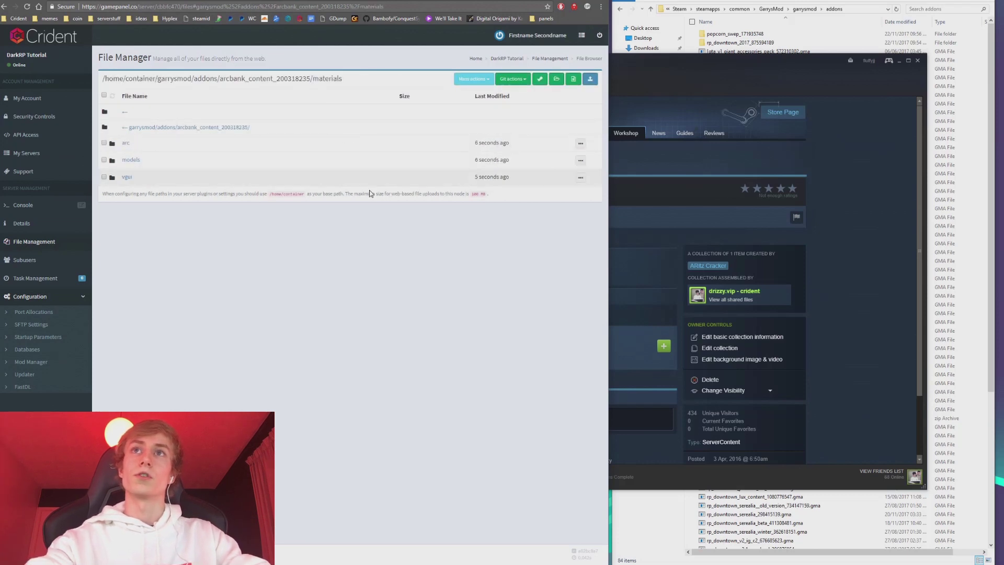
pyautogui.click(157, 128)
pyautogui.click(146, 127)
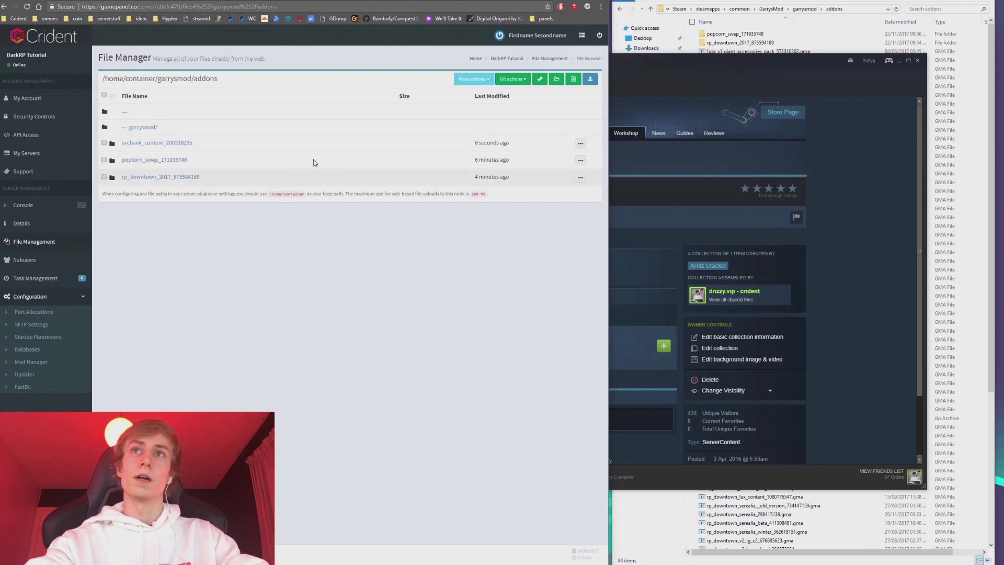
# Delete the arcbank_content, popcorn_swep and rp_downtown_2017 folders from the server's addons folder and go up to the garrysmod folder.
pyautogui.click(105, 143)
pyautogui.click(104, 160)
pyautogui.click(104, 176)
pyautogui.click(477, 83)
pyautogui.click(477, 91)
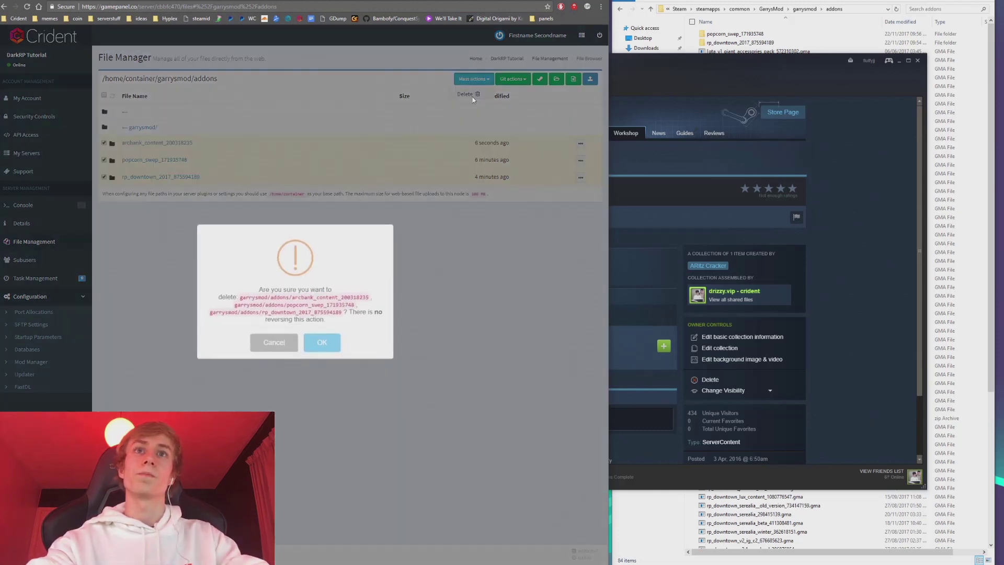
pyautogui.click(328, 350)
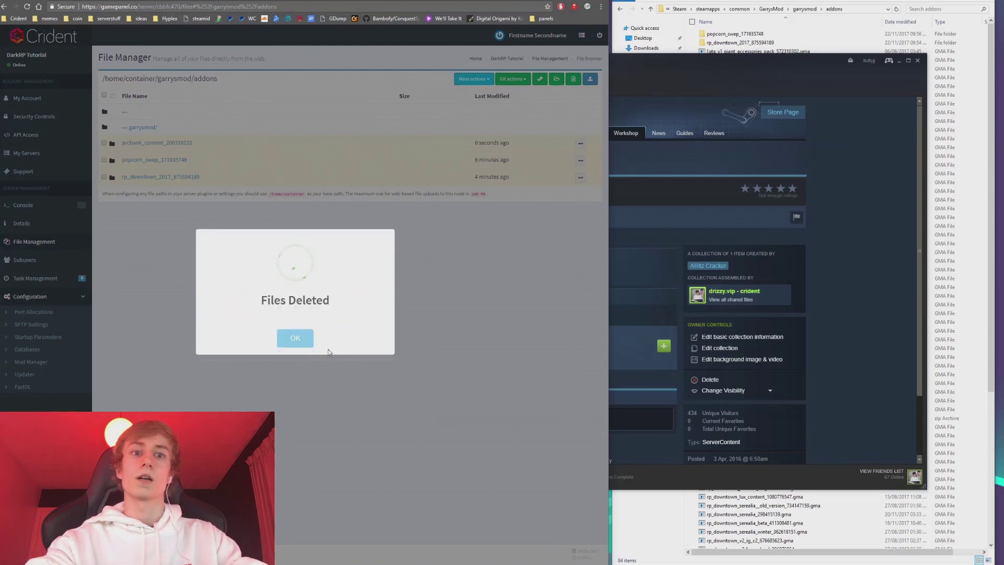
pyautogui.click(296, 339)
pyautogui.click(152, 128)
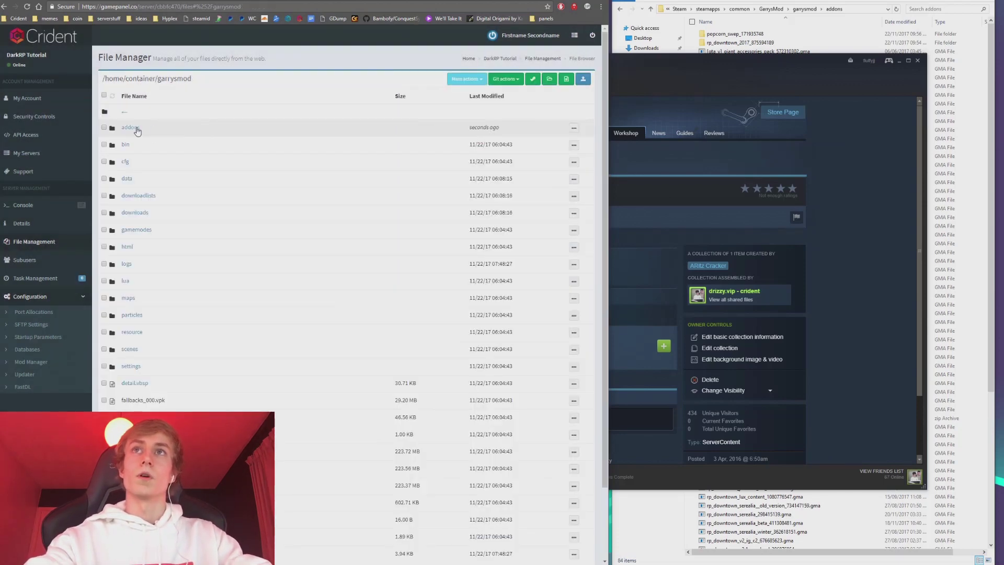